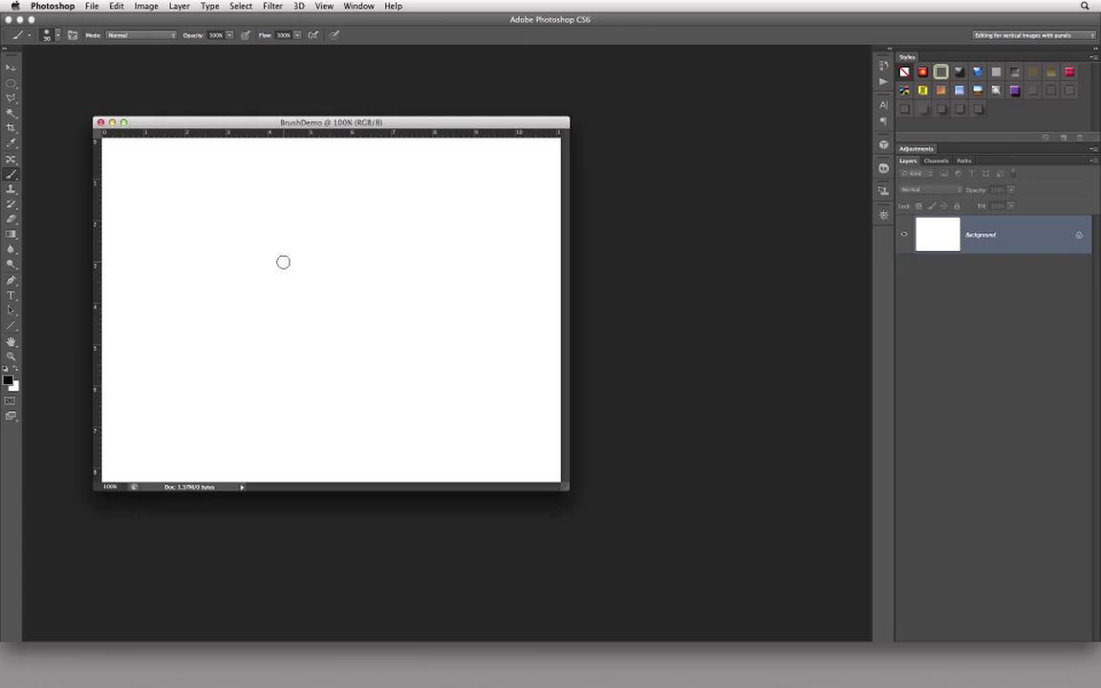
# Step: Cycle the brush size from about 3 px up to 300 px, settling on 70 px
pyautogui.press(']')
pyautogui.press(']')
pyautogui.press(']')
pyautogui.press('[')
pyautogui.press('[')
pyautogui.press('[')
pyautogui.press('[')
pyautogui.press('[')
pyautogui.press('[')
pyautogui.press(']')
pyautogui.press(']')
pyautogui.press(']')
pyautogui.press(']')
pyautogui.press(']')
pyautogui.press(']')
pyautogui.press(']')
pyautogui.press(']')
pyautogui.press(']')
pyautogui.press(']')
pyautogui.press(']')
pyautogui.press(']')
pyautogui.press(']')
pyautogui.press(']')
pyautogui.press(']')
pyautogui.press(']')
pyautogui.press(']')
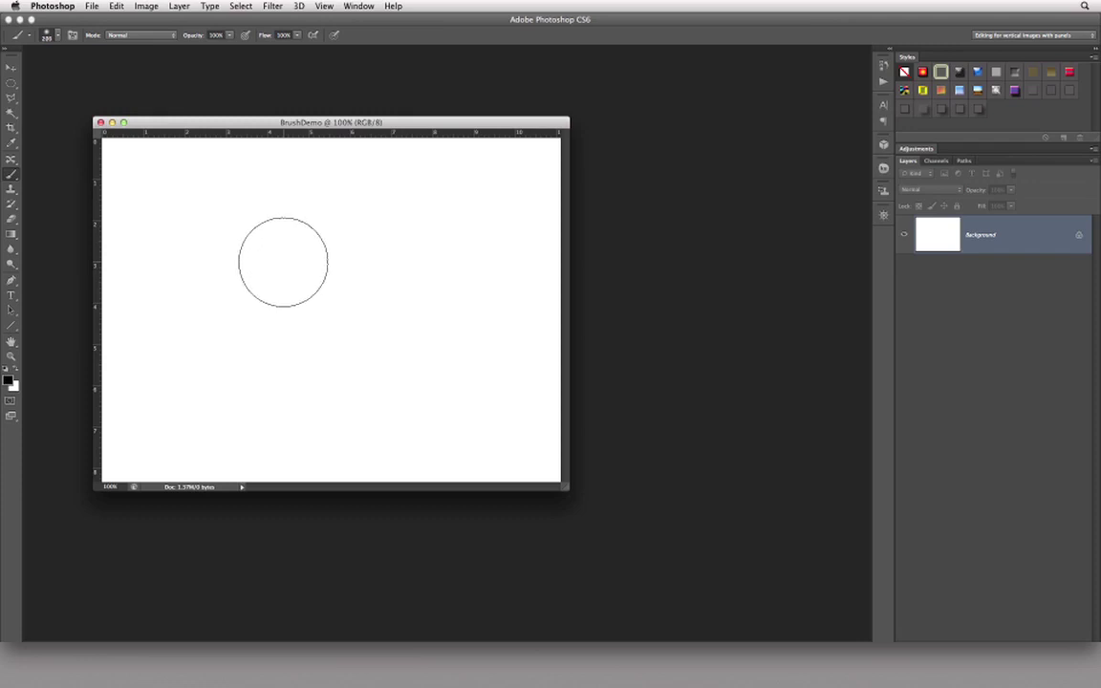
pyautogui.press(']')
pyautogui.press(']')
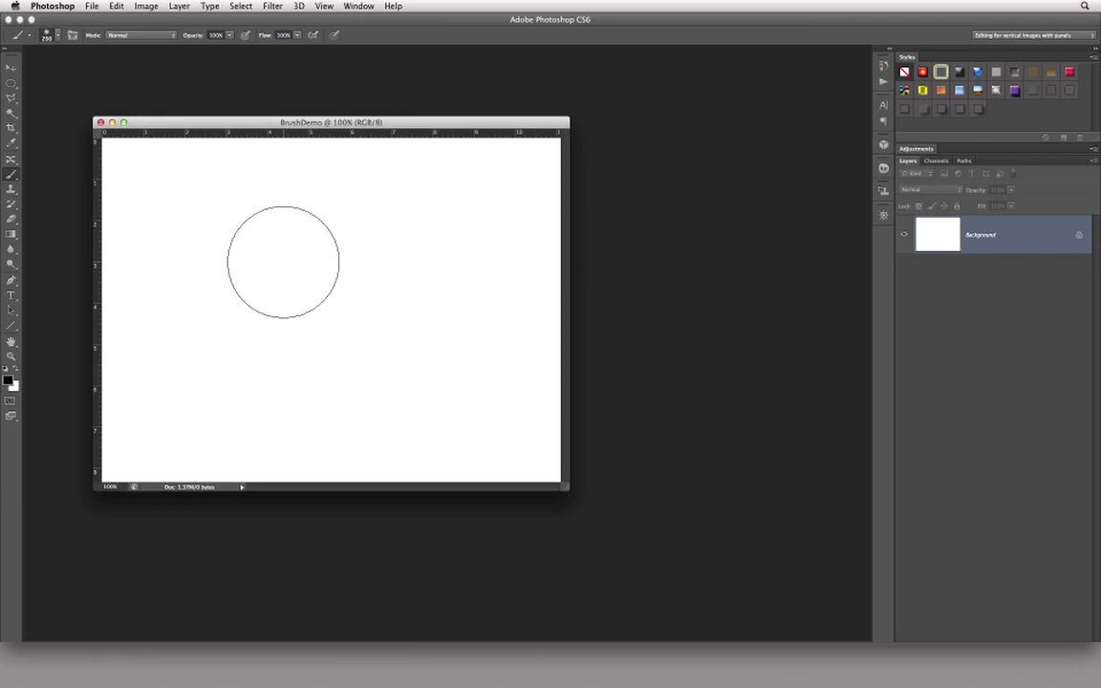
pyautogui.press('[')
pyautogui.press('[')
pyautogui.press('[')
pyautogui.press('[')
pyautogui.press('[')
pyautogui.press('[')
pyautogui.press('[')
pyautogui.press('[')
pyautogui.press('[')
pyautogui.press('[')
pyautogui.press('[')
pyautogui.press('[')
pyautogui.press('[')
pyautogui.press('[')
pyautogui.press('[')
pyautogui.press('[')
pyautogui.press('[')
pyautogui.press('[')
pyautogui.press('[')
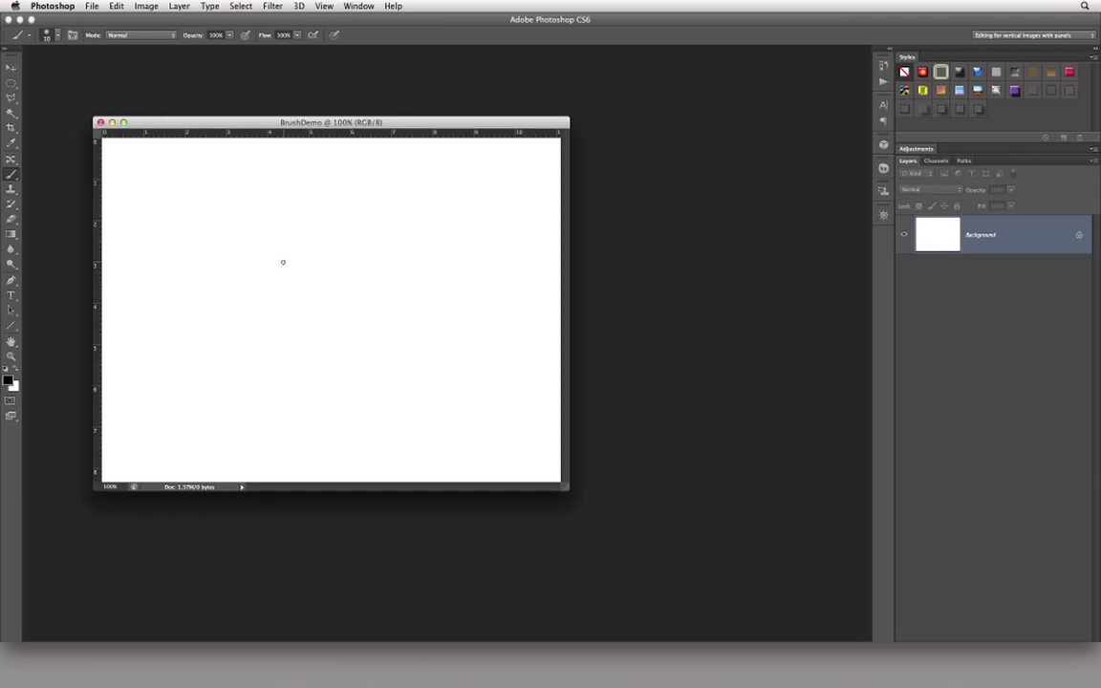
pyautogui.press('[')
pyautogui.press('[')
pyautogui.press('[')
pyautogui.press('[')
pyautogui.press('[')
pyautogui.press('[')
pyautogui.press('[')
pyautogui.press('[')
pyautogui.press('[')
pyautogui.press(']')
pyautogui.press(']')
pyautogui.press(']')
pyautogui.press(']')
pyautogui.press(']')
pyautogui.press(']')
pyautogui.press(']')
pyautogui.press(']')
pyautogui.press(']')
pyautogui.press(']')
pyautogui.press(']')
pyautogui.press(']')
pyautogui.press(']')
pyautogui.press(']')
pyautogui.press(']')
pyautogui.press(']')
pyautogui.press(']')
pyautogui.press(']')
pyautogui.press(']')
pyautogui.press('capslock')
pyautogui.press('capslock')
# Step: Bring the brush to 80 px and confirm its size and 0% hardness in the preset picker
pyautogui.press(']')
pyautogui.press('[')
pyautogui.press('[')
pyautogui.press(']')
pyautogui.press(']')
pyautogui.click(58, 37)
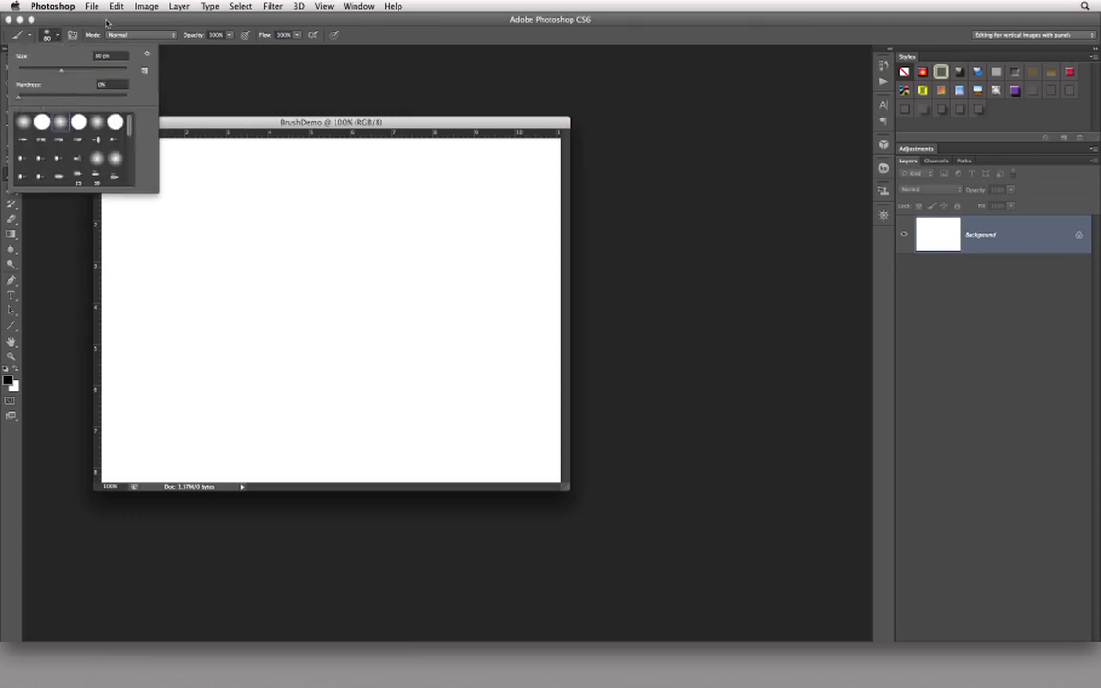
pyautogui.press('Return')
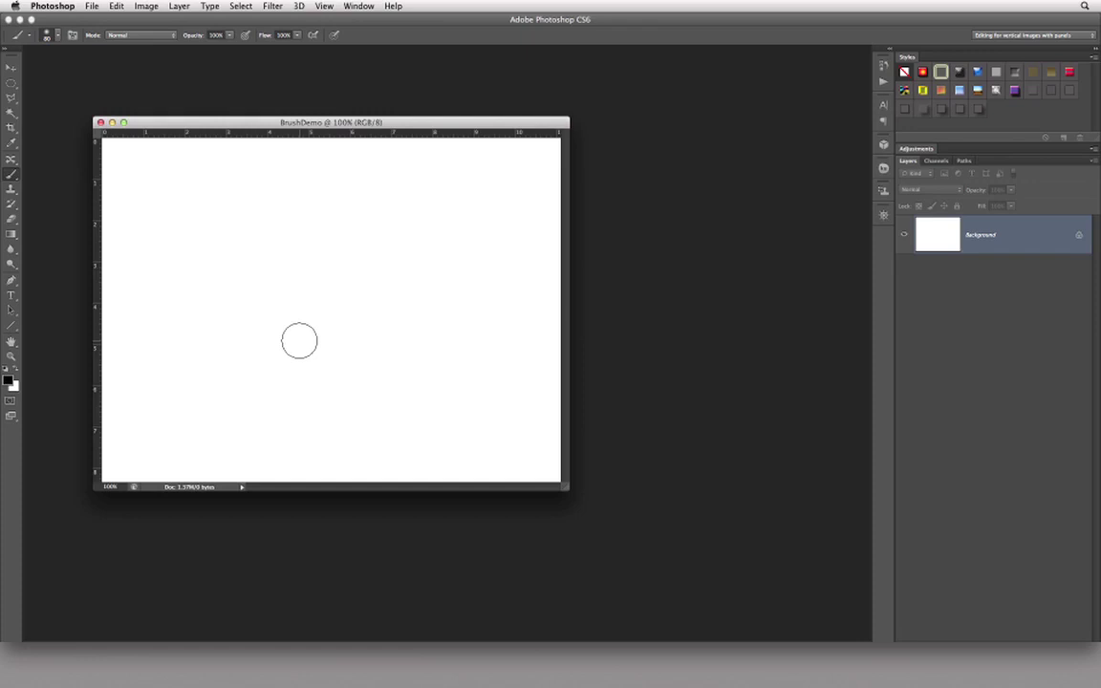
pyautogui.press(']')
pyautogui.click(58, 36)
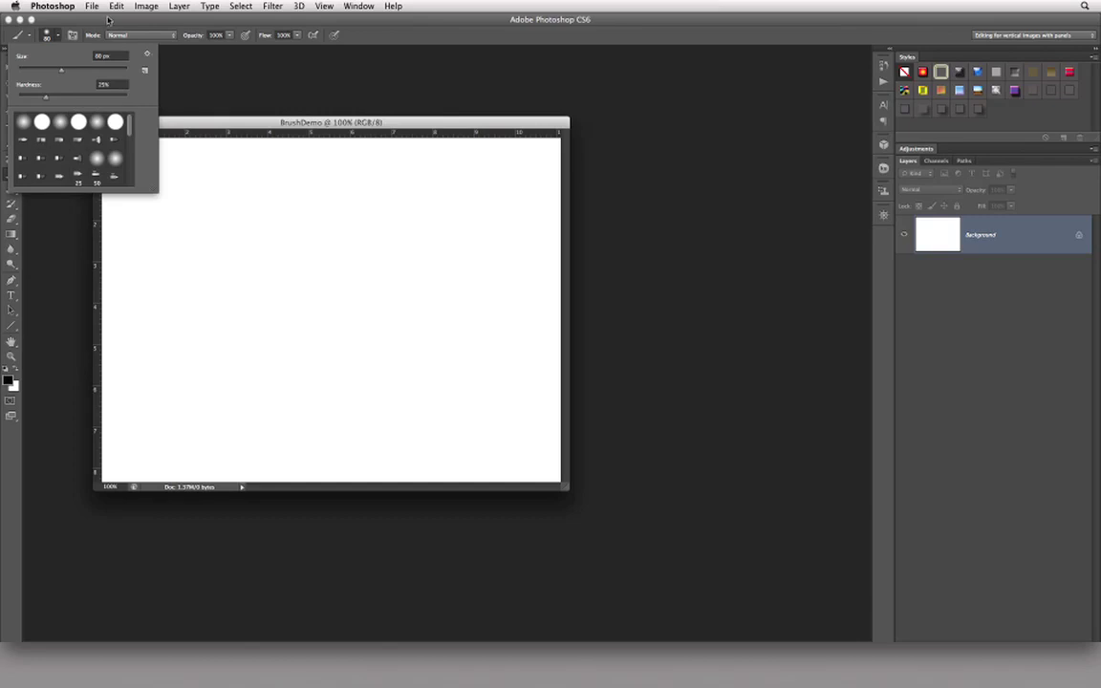
pyautogui.click(48, 33)
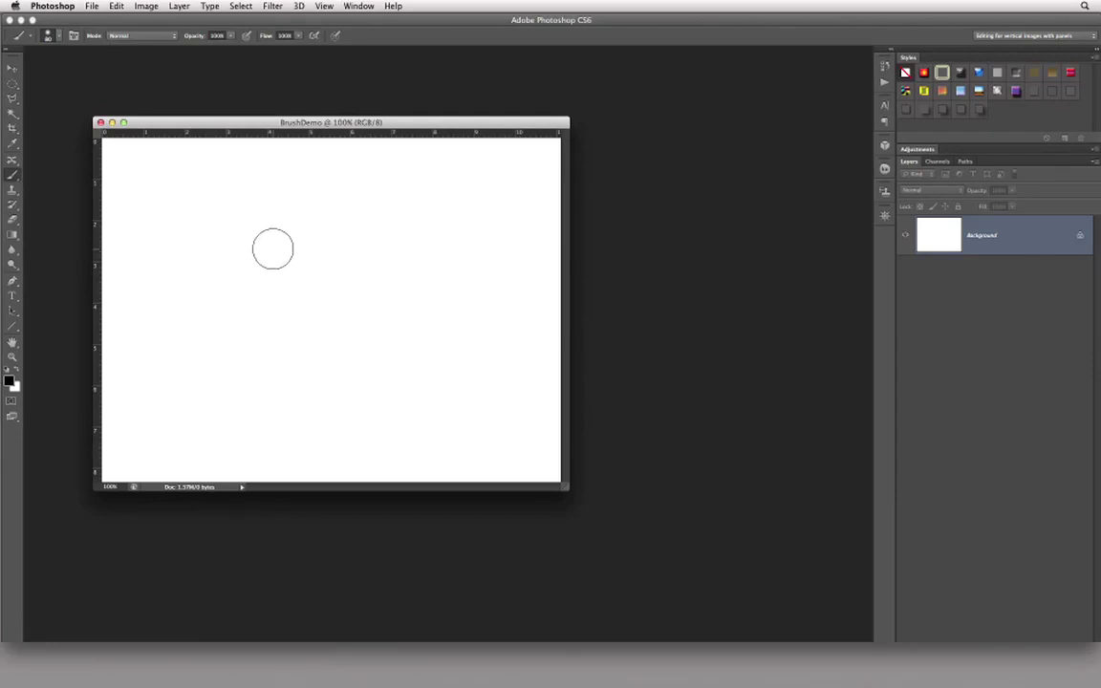
pyautogui.press(']')
pyautogui.press(']')
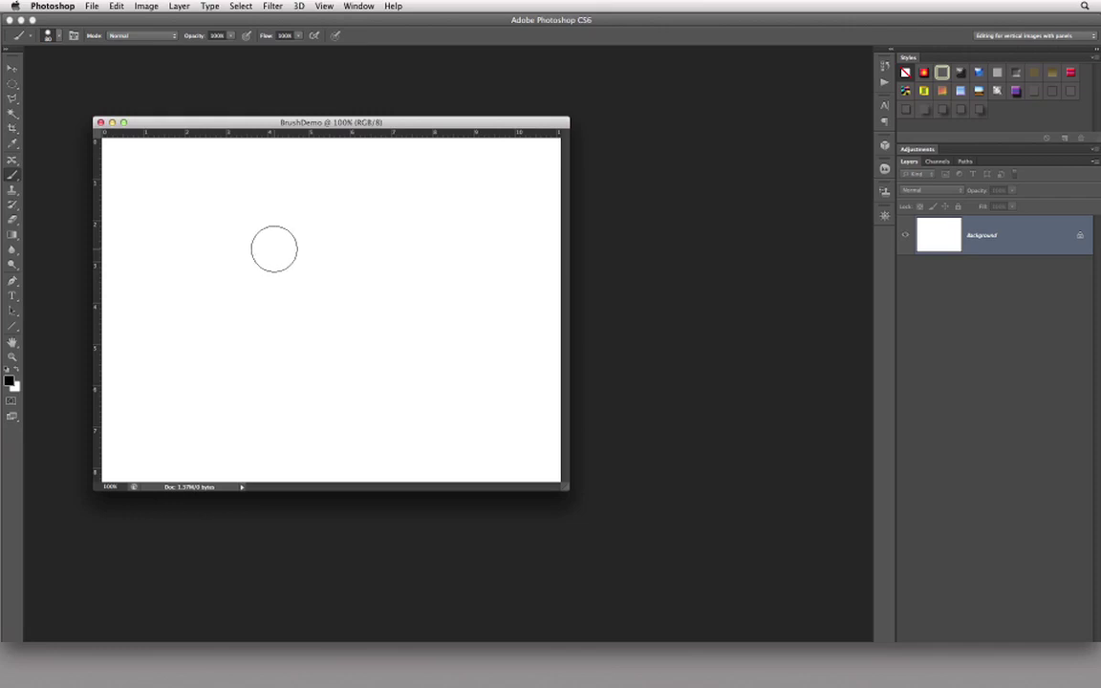
pyautogui.press('[')
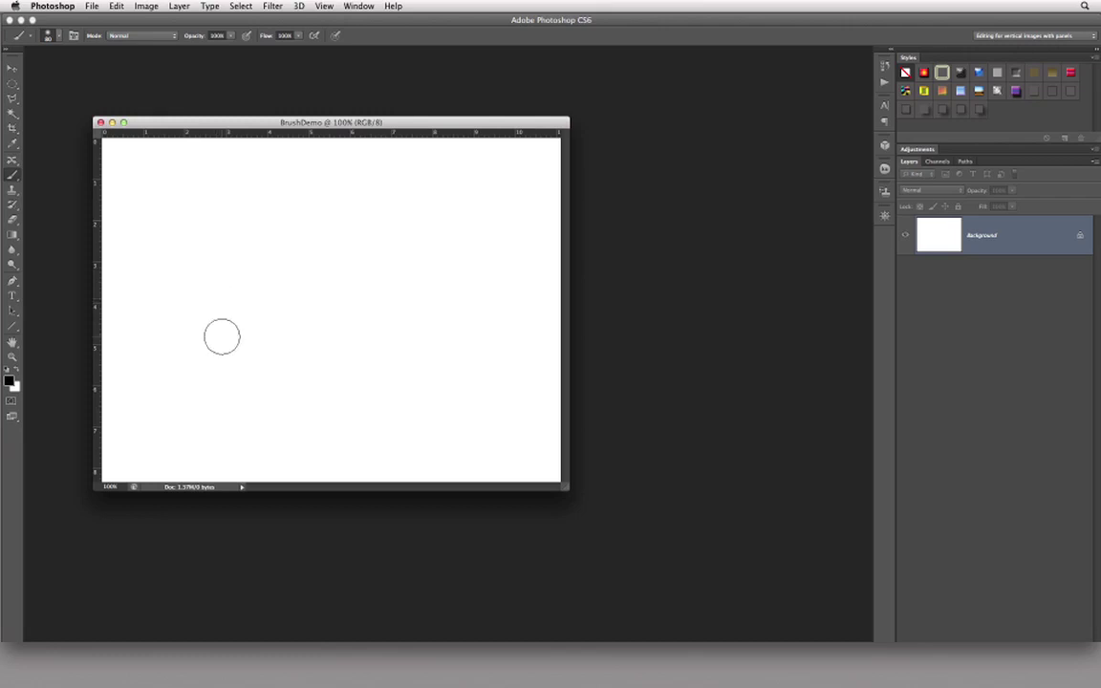
pyautogui.click(169, 208)
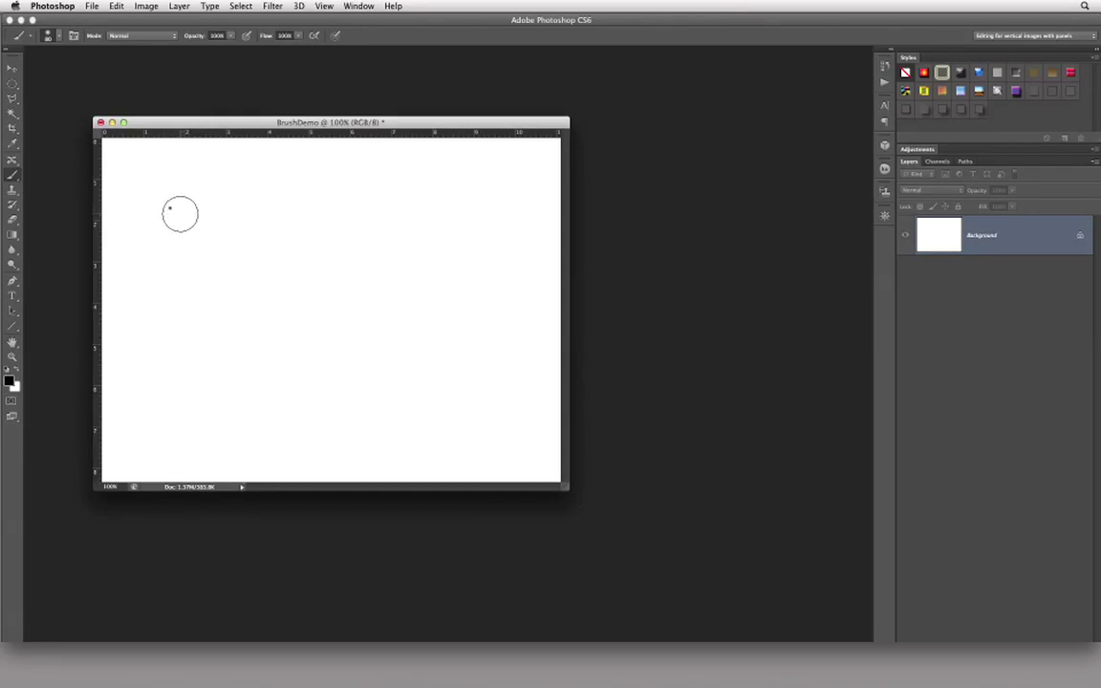
pyautogui.moveTo(172, 209)
pyautogui.mouseDown()
pyautogui.moveTo(202, 236)
pyautogui.moveTo(261, 249)
pyautogui.moveTo(401, 256)
pyautogui.mouseUp()
pyautogui.moveTo(457, 320)
pyautogui.mouseDown()
pyautogui.moveTo(303, 299)
pyautogui.moveTo(388, 162)
pyautogui.moveTo(286, 258)
pyautogui.moveTo(371, 411)
pyautogui.moveTo(232, 244)
pyautogui.moveTo(146, 264)
pyautogui.moveTo(215, 399)
pyautogui.moveTo(373, 275)
pyautogui.moveTo(465, 350)
pyautogui.moveTo(479, 226)
pyautogui.moveTo(499, 366)
pyautogui.moveTo(468, 412)
pyautogui.moveTo(173, 426)
pyautogui.moveTo(132, 397)
pyautogui.moveTo(165, 297)
pyautogui.moveTo(177, 250)
pyautogui.mouseUp()
pyautogui.click(256, 175)
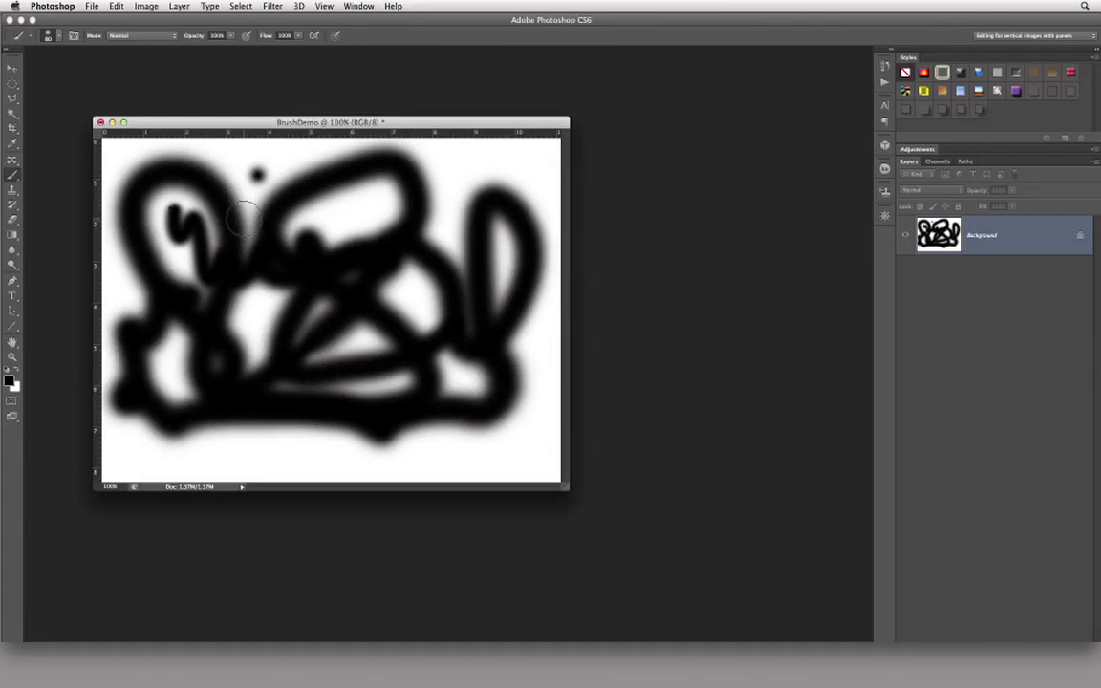
pyautogui.press('super+a')
pyautogui.press('BackSpace')
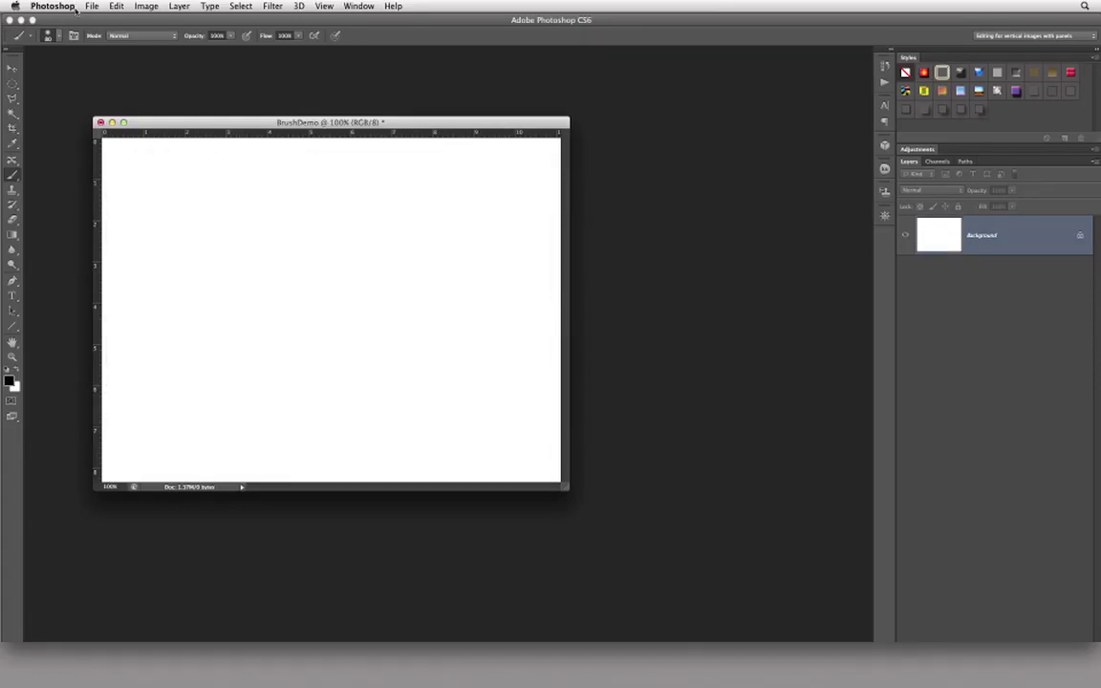
# Step: Open the Brush panel beside the canvas and paint two soft diagonal strokes and three dots
pyautogui.click(73, 36)
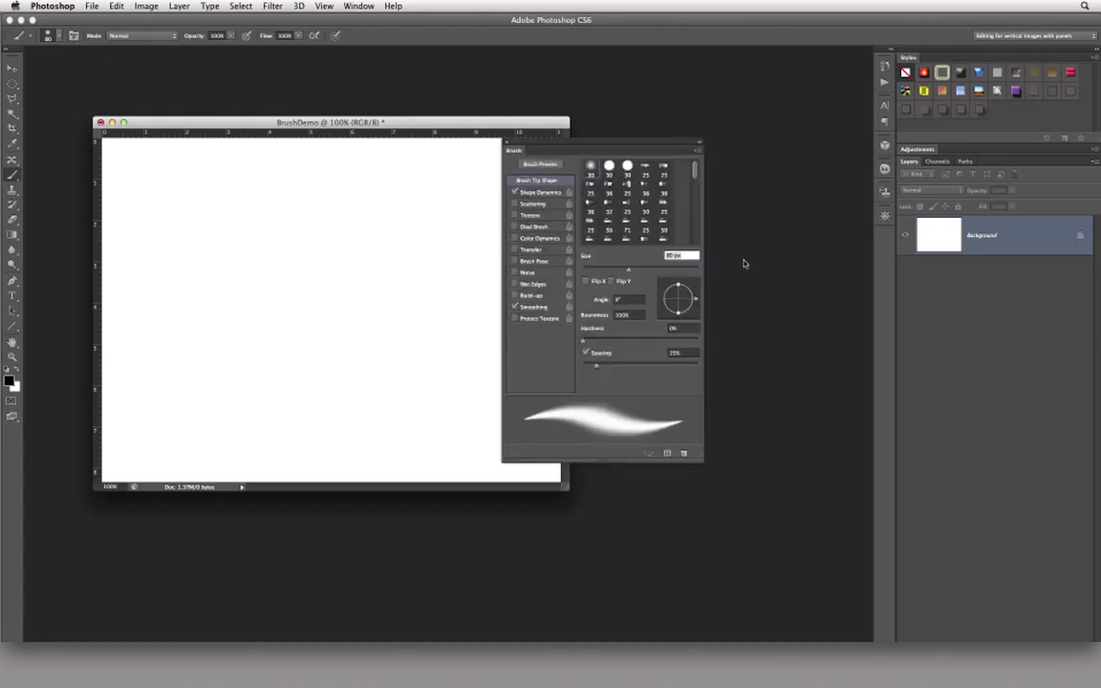
pyautogui.moveTo(625, 151)
pyautogui.mouseDown()
pyautogui.moveTo(752, 122)
pyautogui.moveTo(662, 127)
pyautogui.mouseUp()
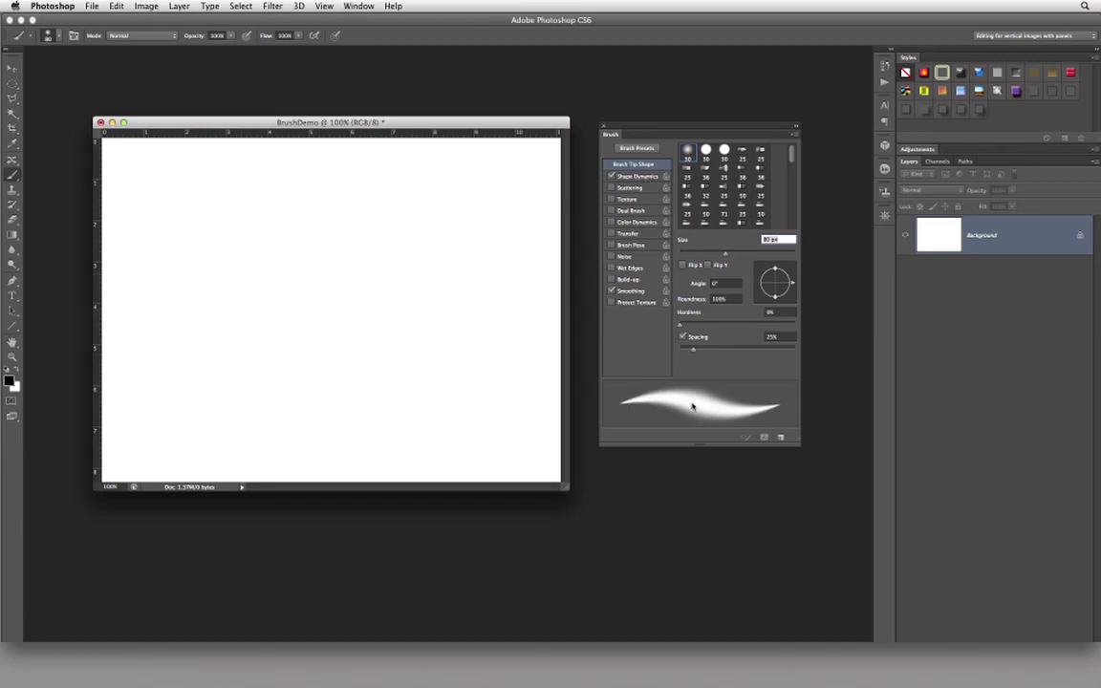
pyautogui.moveTo(180, 412)
pyautogui.mouseDown()
pyautogui.moveTo(197, 374)
pyautogui.moveTo(227, 362)
pyautogui.mouseUp()
pyautogui.moveTo(243, 425)
pyautogui.mouseDown()
pyautogui.moveTo(260, 358)
pyautogui.moveTo(307, 301)
pyautogui.mouseUp()
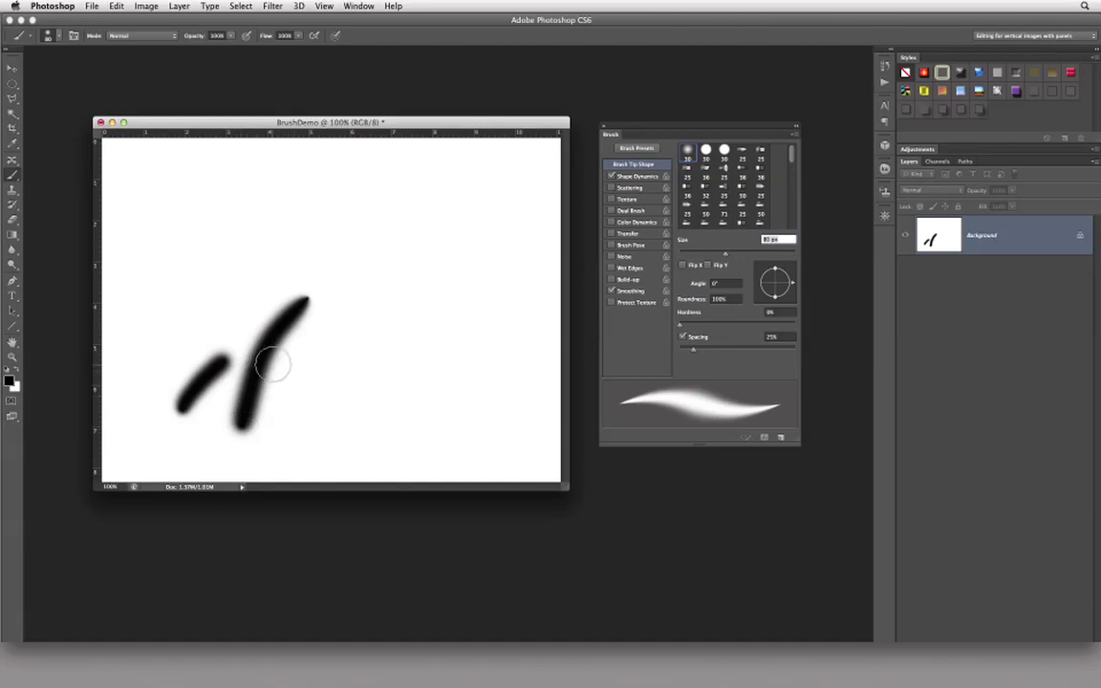
pyautogui.click(356, 327)
pyautogui.click(358, 283)
pyautogui.click(383, 284)
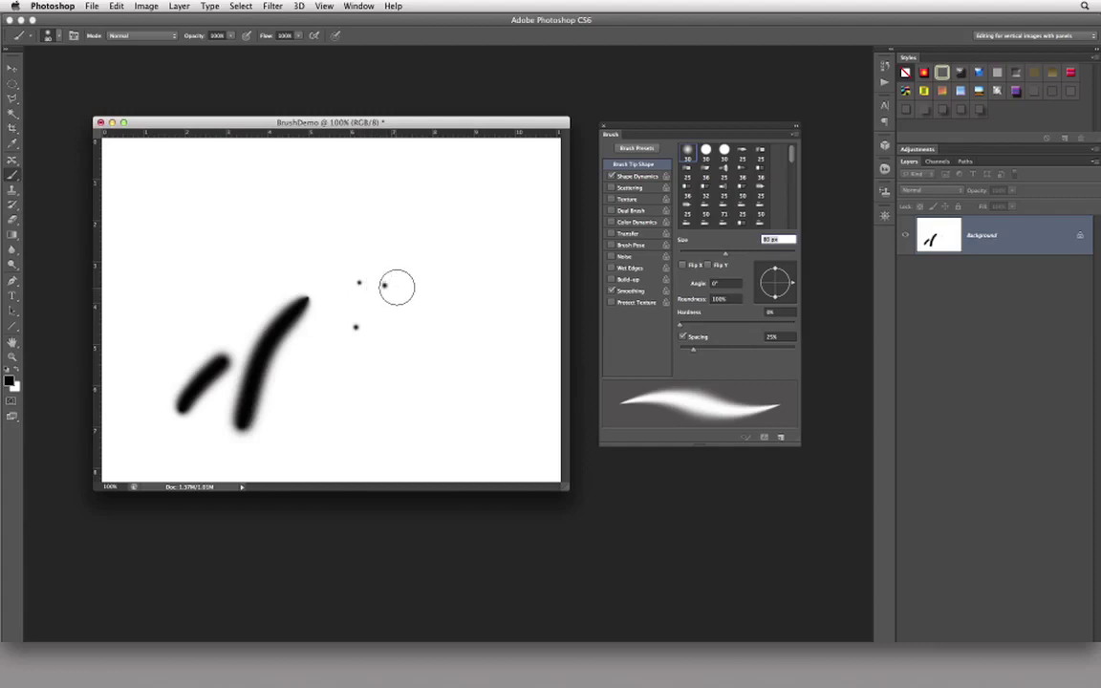
# Step: Paint four more diagonal strokes, then disable Shape Dynamics and paint a uniform-width stroke
pyautogui.moveTo(411, 291); pyautogui.dragTo(481, 204)
pyautogui.moveTo(446, 344); pyautogui.dragTo(503, 216)
pyautogui.moveTo(467, 403); pyautogui.dragTo(525, 194)
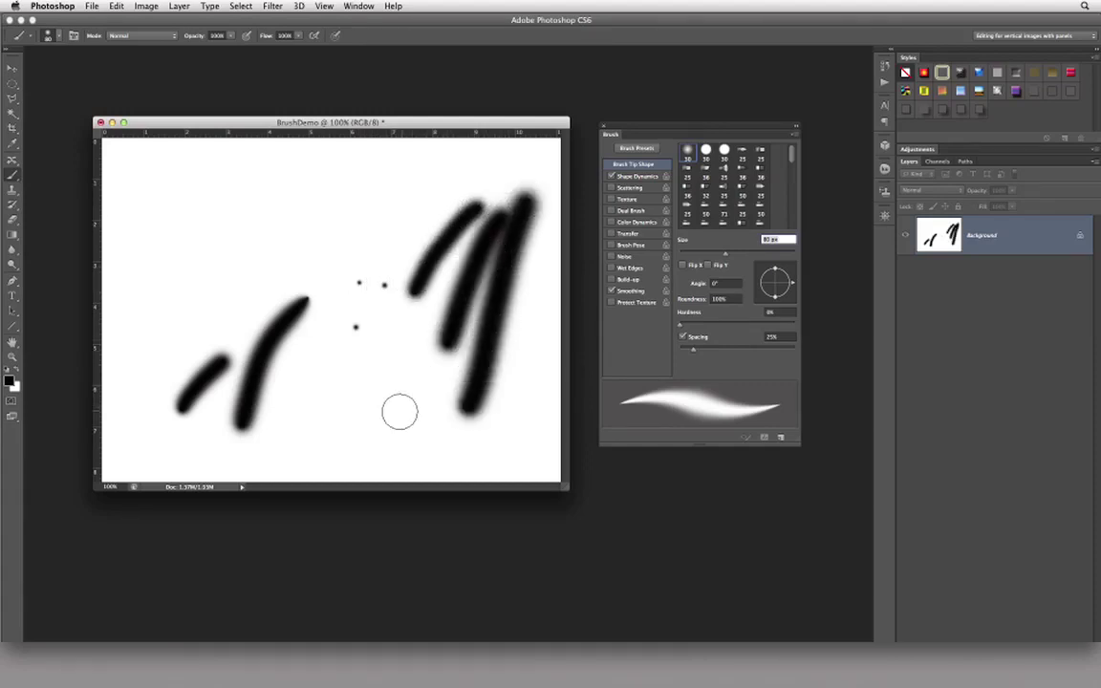
pyautogui.moveTo(396, 420); pyautogui.dragTo(417, 337)
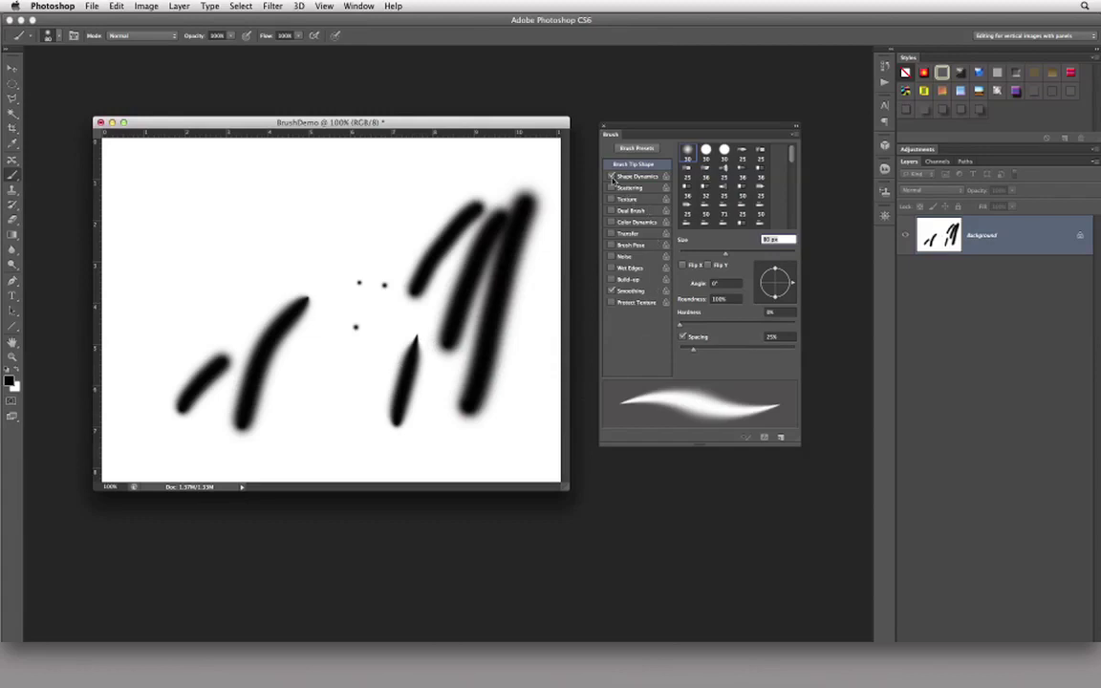
pyautogui.click(612, 177)
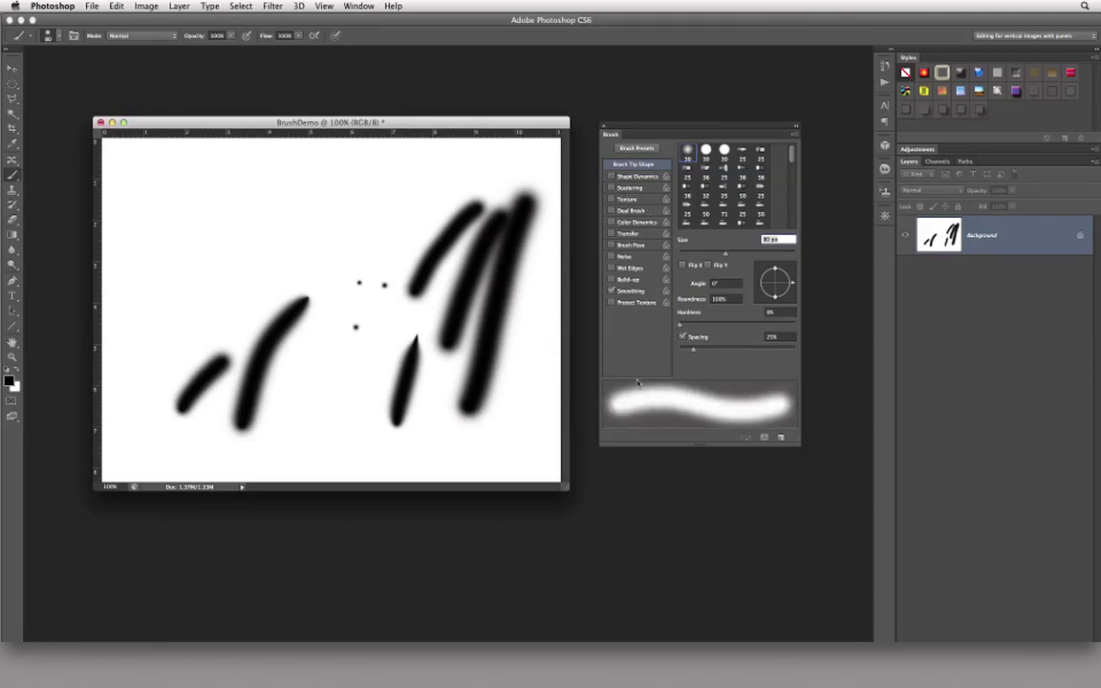
pyautogui.moveTo(210, 272)
pyautogui.mouseDown()
pyautogui.moveTo(356, 326)
pyautogui.moveTo(275, 300)
pyautogui.moveTo(346, 291)
pyautogui.moveTo(393, 332)
pyautogui.moveTo(371, 400)
pyautogui.mouseUp()
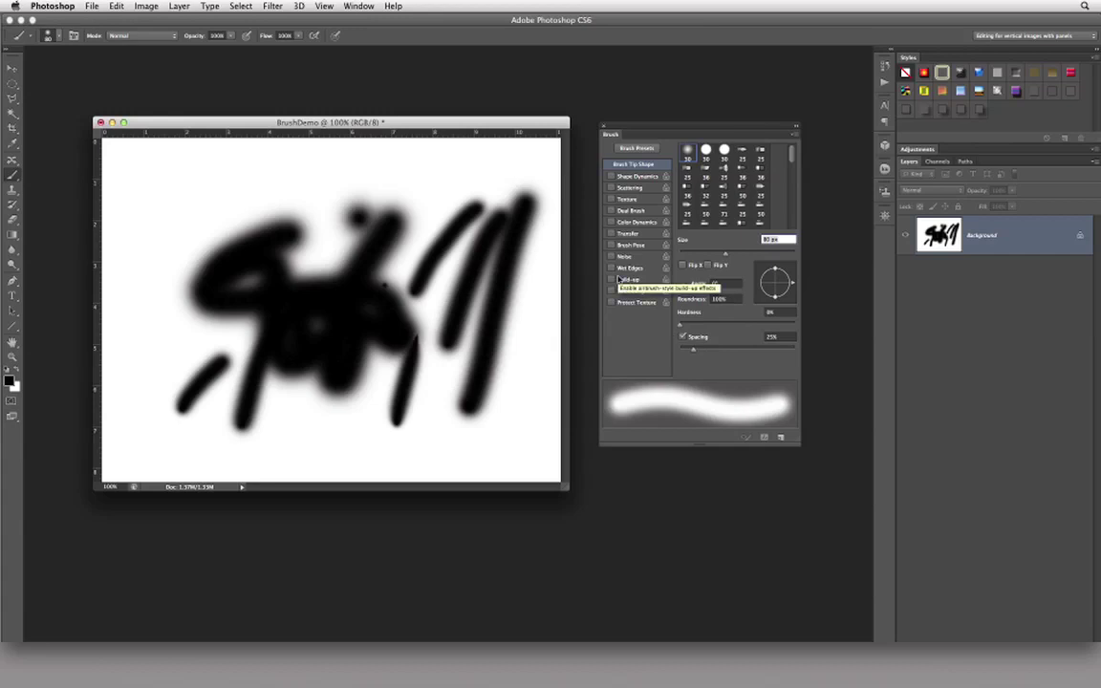
# Step: Clear the canvas, use a 100 px brush, and paint dabs at 0% and 25% hardness
pyautogui.press('super+BackSpace')
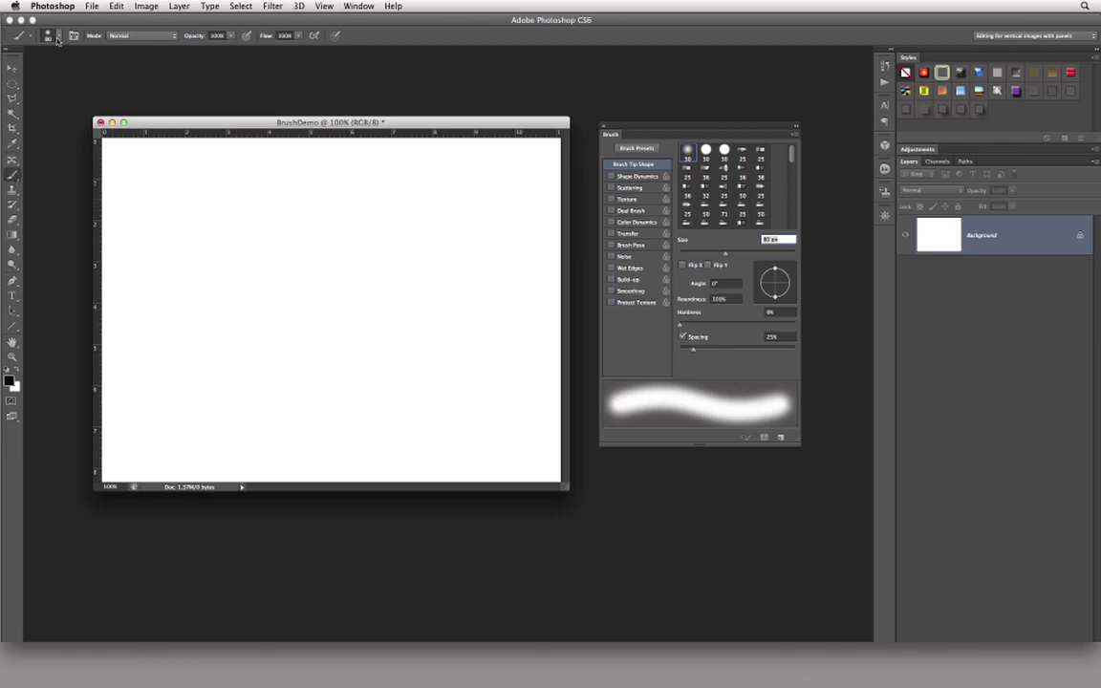
pyautogui.press(']')
pyautogui.press(']')
pyautogui.click(156, 201)
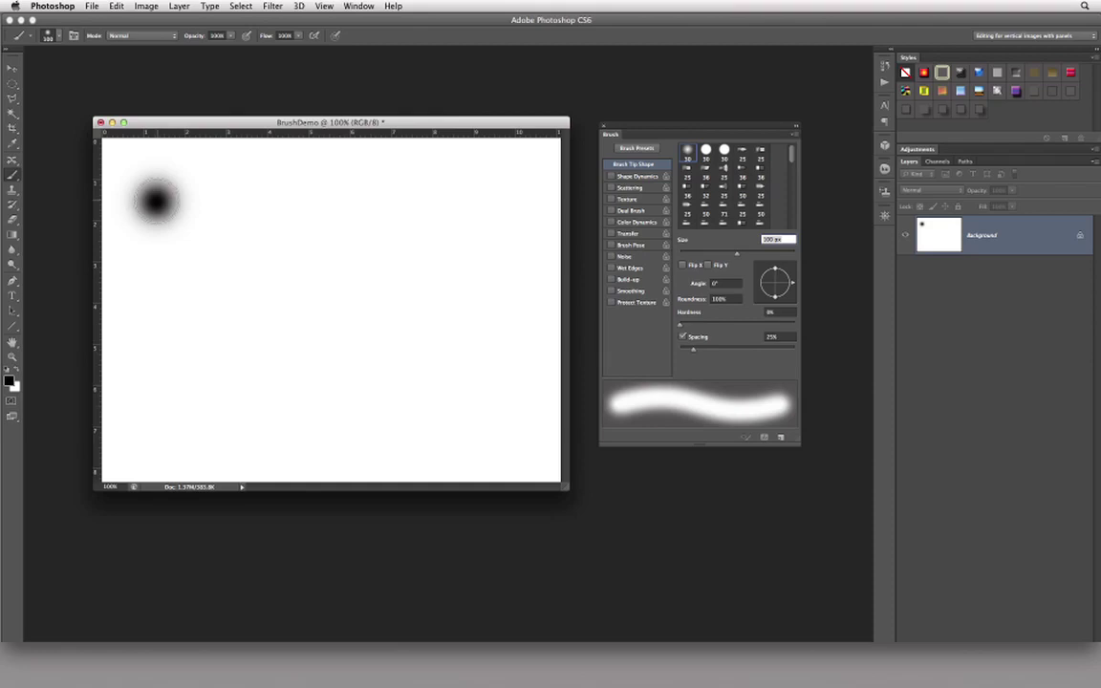
pyautogui.hotkey('shift', ']')
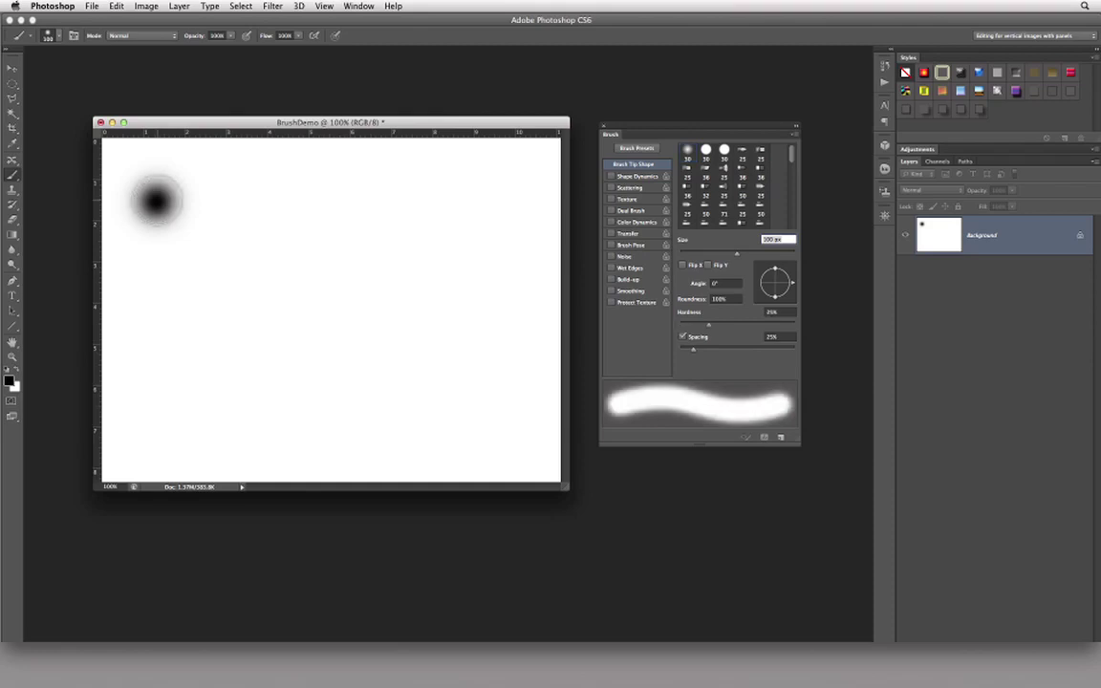
pyautogui.click(208, 200)
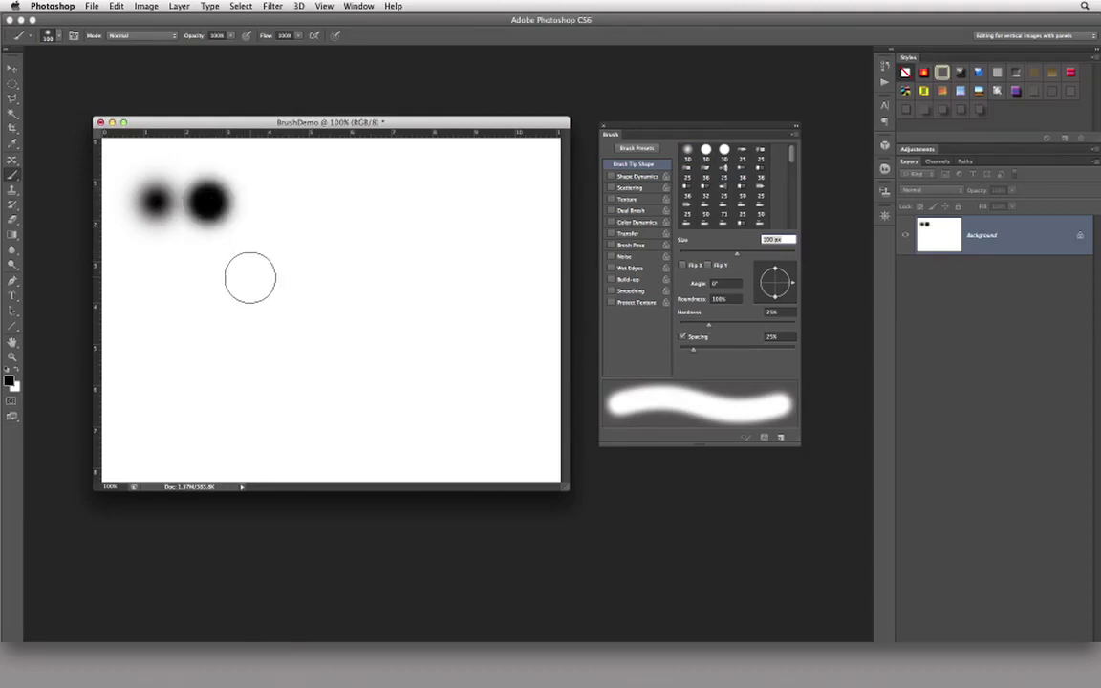
pyautogui.click(208, 201)
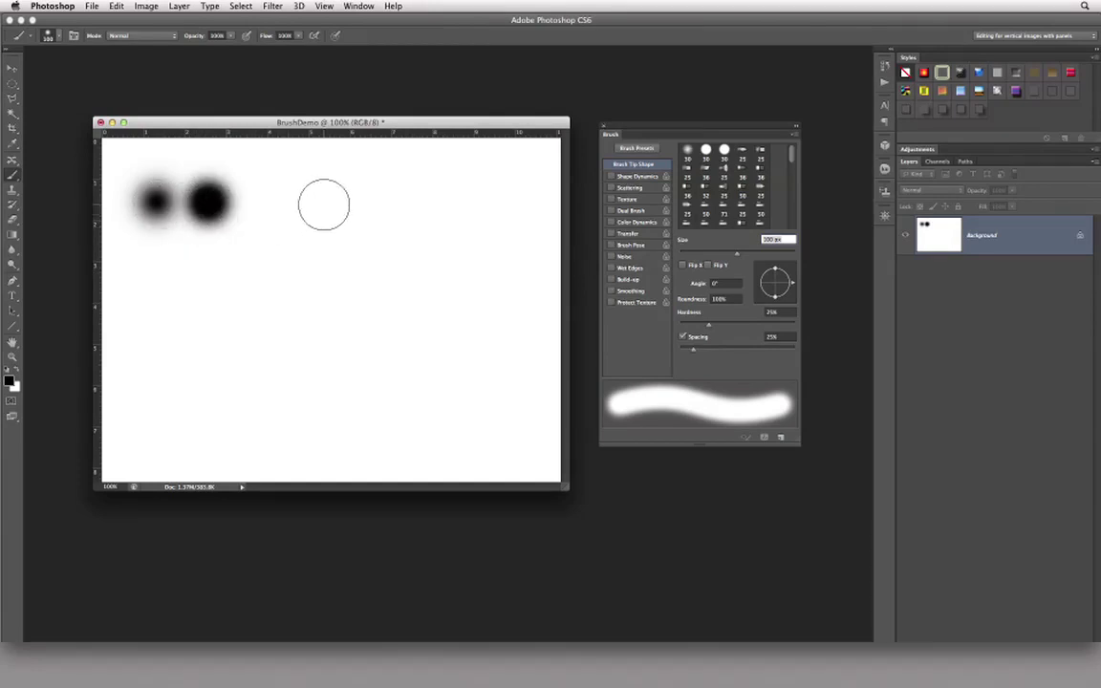
# Step: Continue the row with dabs at 50%, 75% and 100% hardness
pyautogui.hotkey('shift', ']')
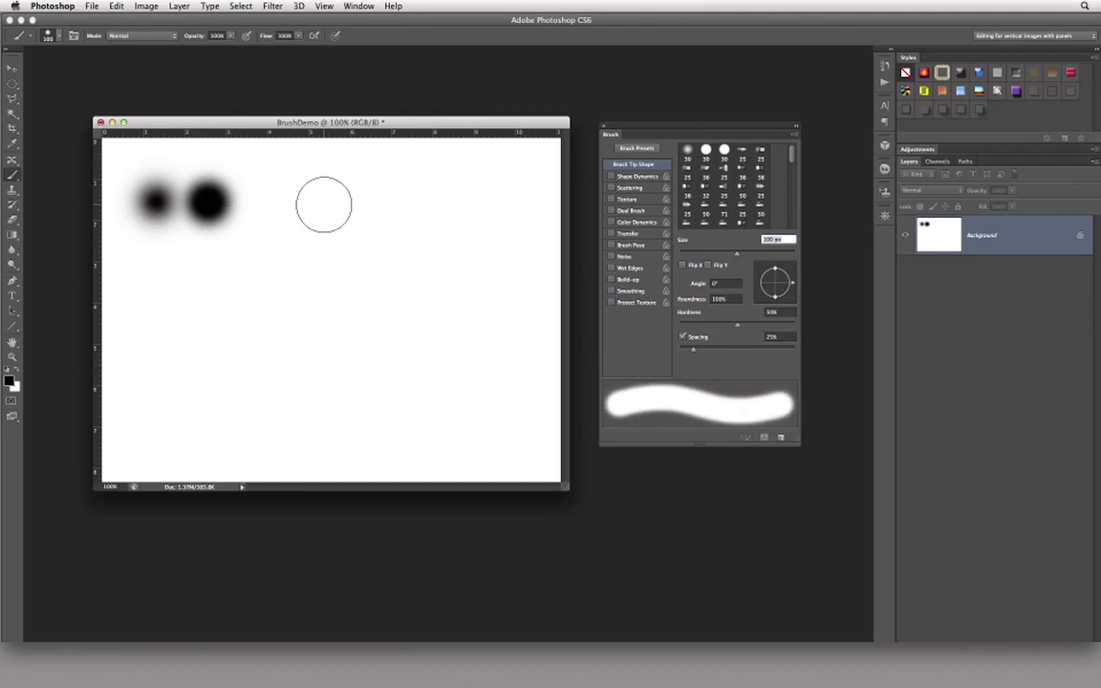
pyautogui.click(271, 203)
pyautogui.hotkey('shift', ']')
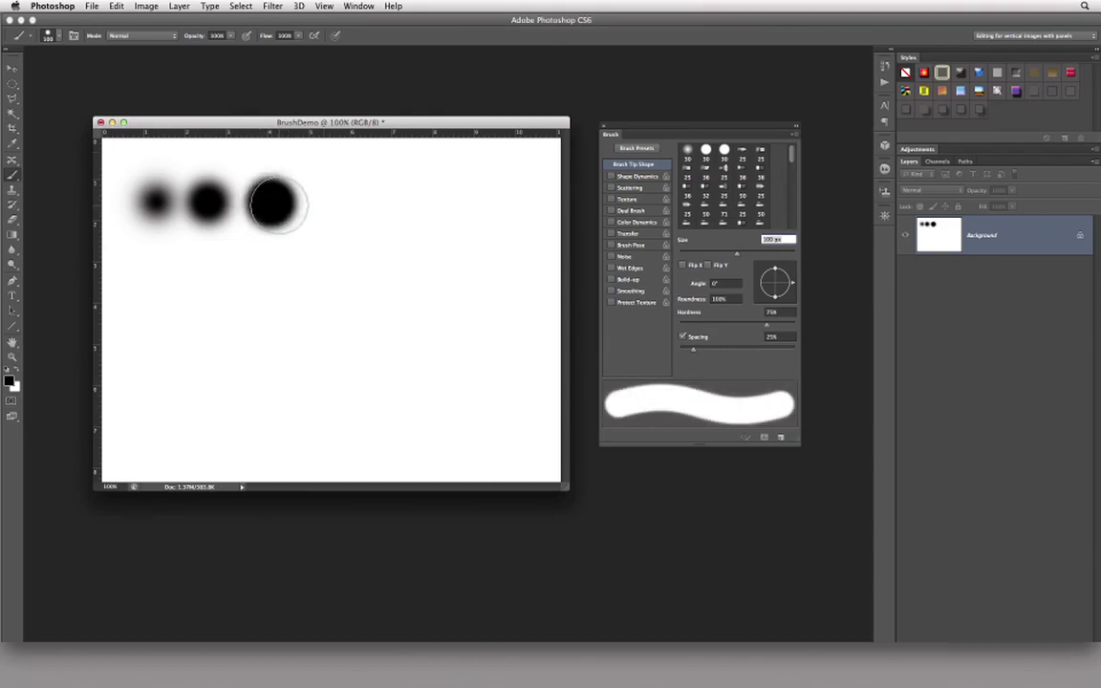
pyautogui.click(341, 204)
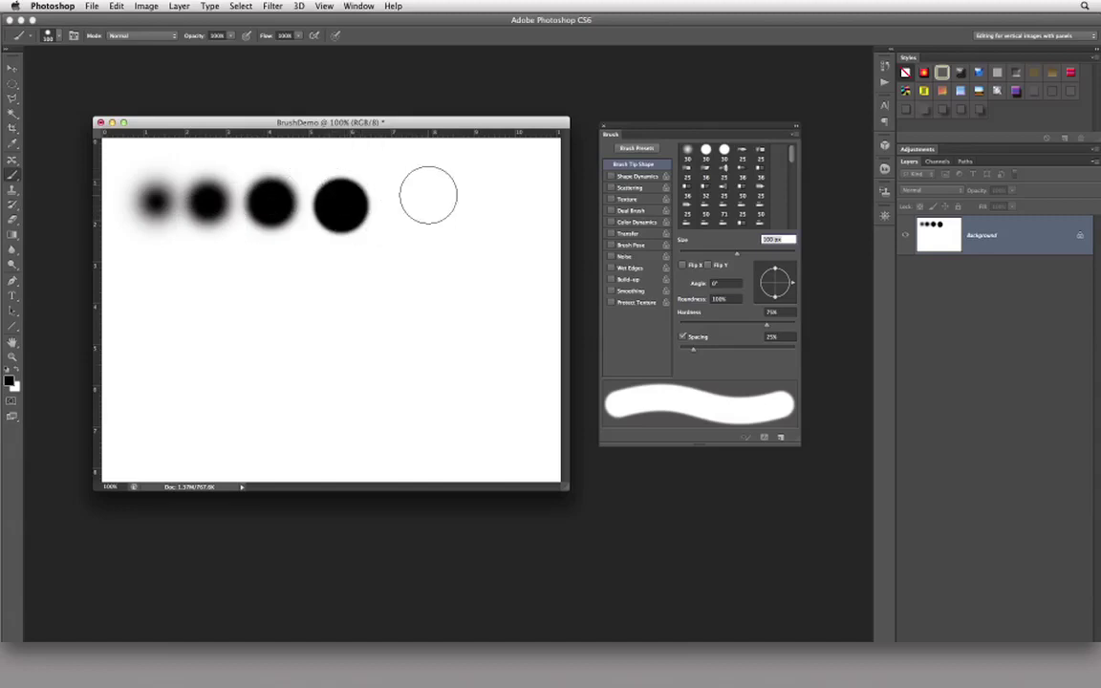
pyautogui.hotkey('shift', ']')
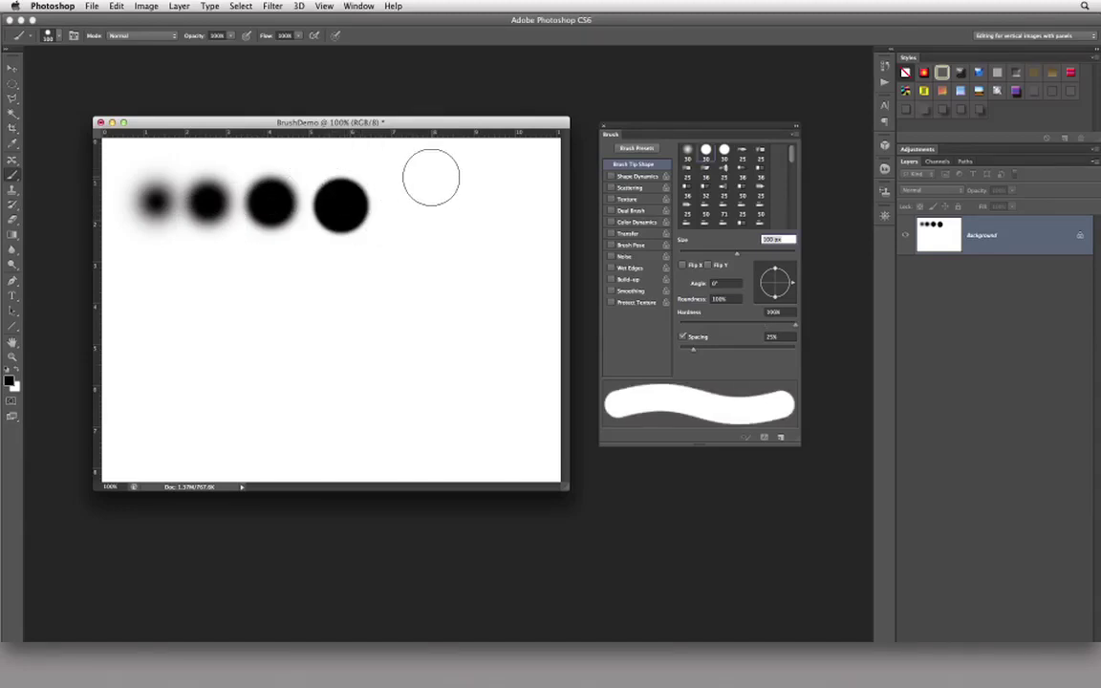
pyautogui.click(408, 205)
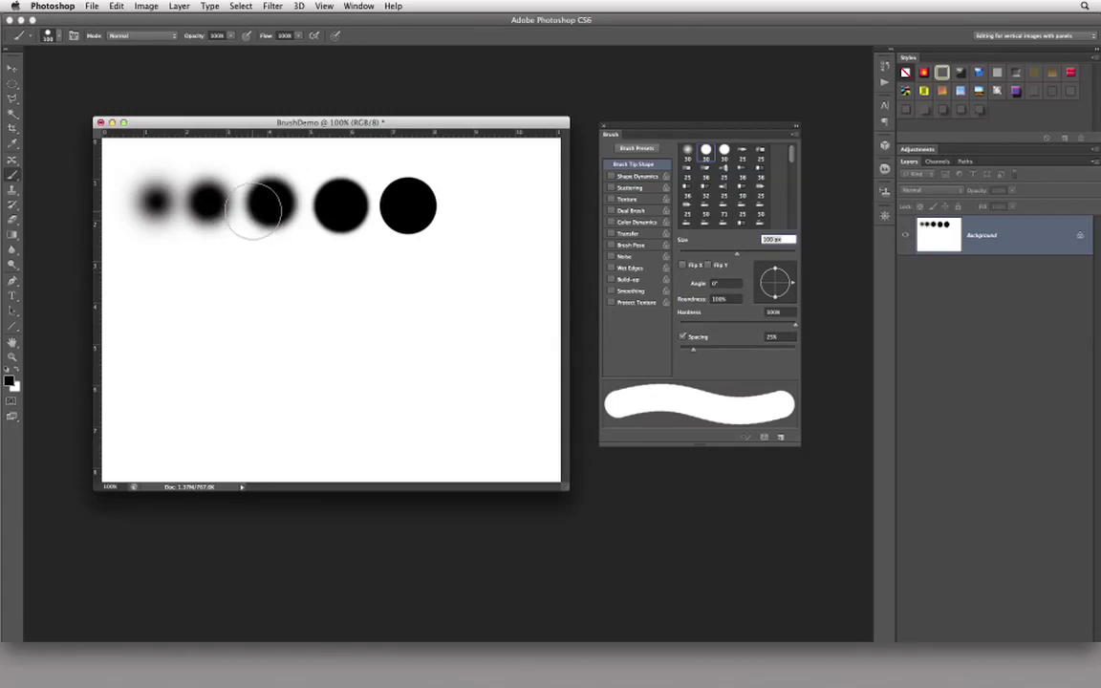
# Step: Reset hardness to 0% and paint soft strokes at 50%, 20%, 80%, 100% and 40% opacity
pyautogui.hotkey('shift', '[')
pyautogui.hotkey('shift', '[')
pyautogui.hotkey('shift', '[')
pyautogui.hotkey('shift', '[')
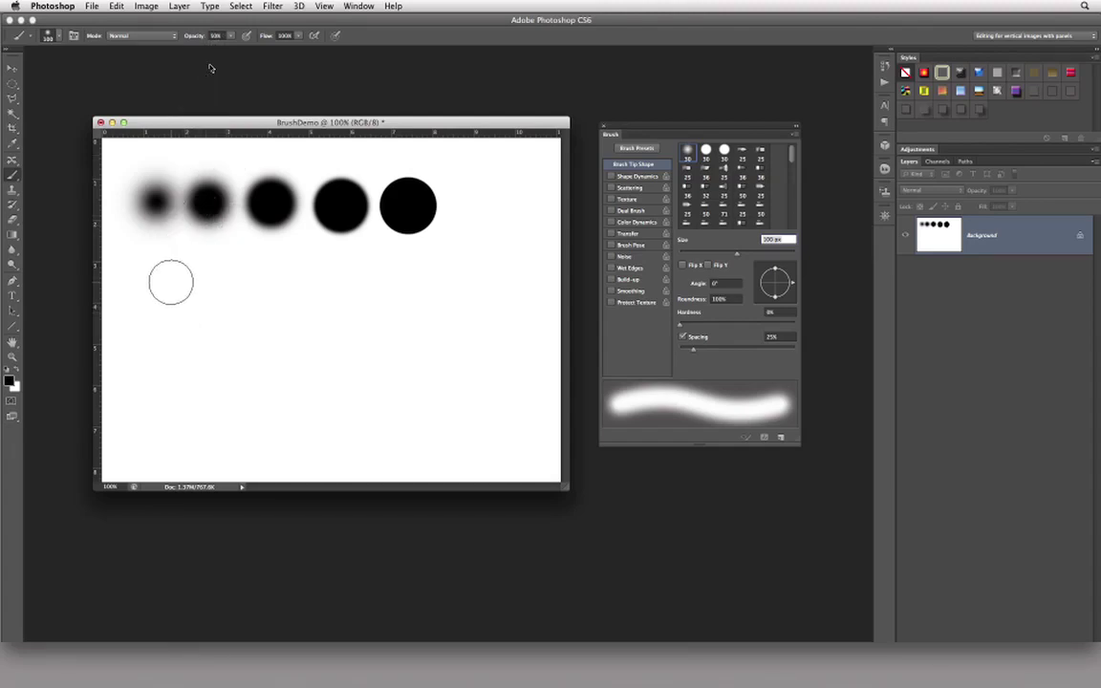
pyautogui.moveTo(152, 272)
pyautogui.mouseDown()
pyautogui.moveTo(159, 317)
pyautogui.moveTo(238, 300)
pyautogui.mouseUp()
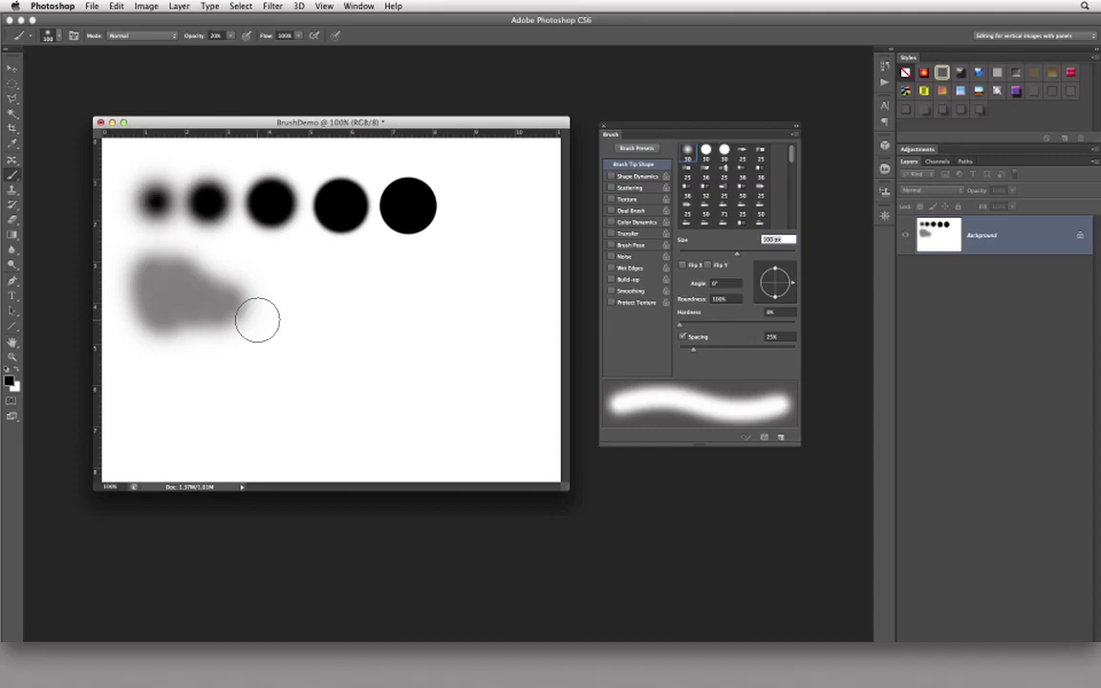
pyautogui.moveTo(262, 287)
pyautogui.mouseDown()
pyautogui.moveTo(262, 272)
pyautogui.moveTo(298, 302)
pyautogui.moveTo(318, 303)
pyautogui.mouseUp()
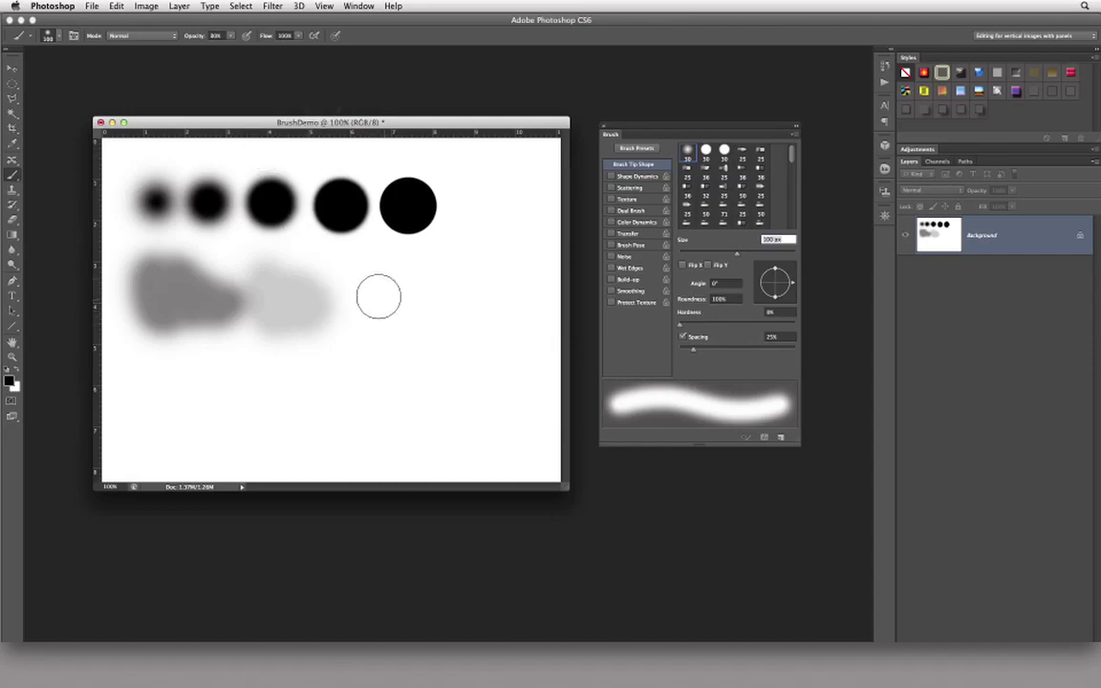
pyautogui.moveTo(364, 285); pyautogui.dragTo(388, 320)
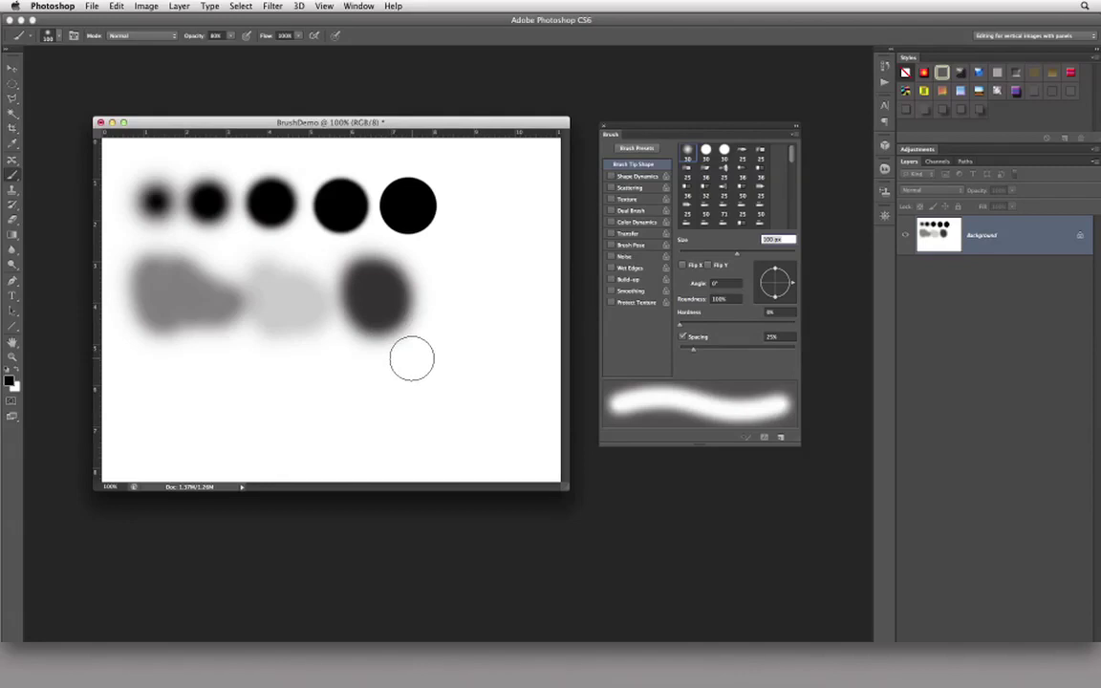
pyautogui.moveTo(441, 277)
pyautogui.mouseDown()
pyautogui.moveTo(445, 266)
pyautogui.moveTo(455, 300)
pyautogui.moveTo(475, 300)
pyautogui.mouseUp()
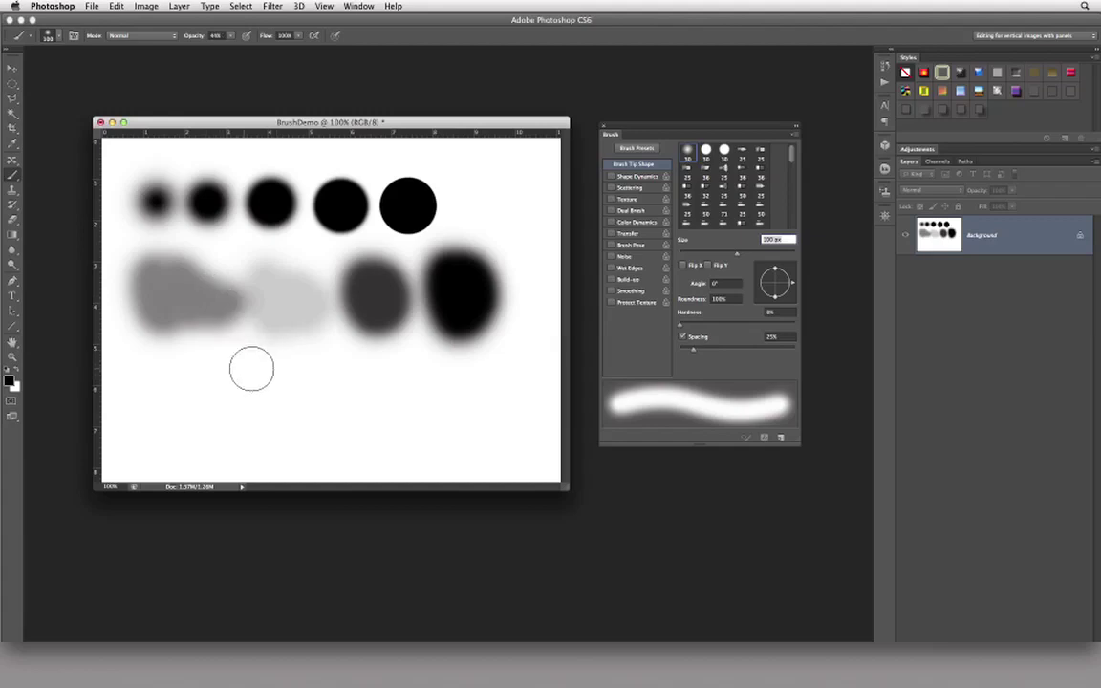
pyautogui.moveTo(251, 371); pyautogui.dragTo(348, 370)
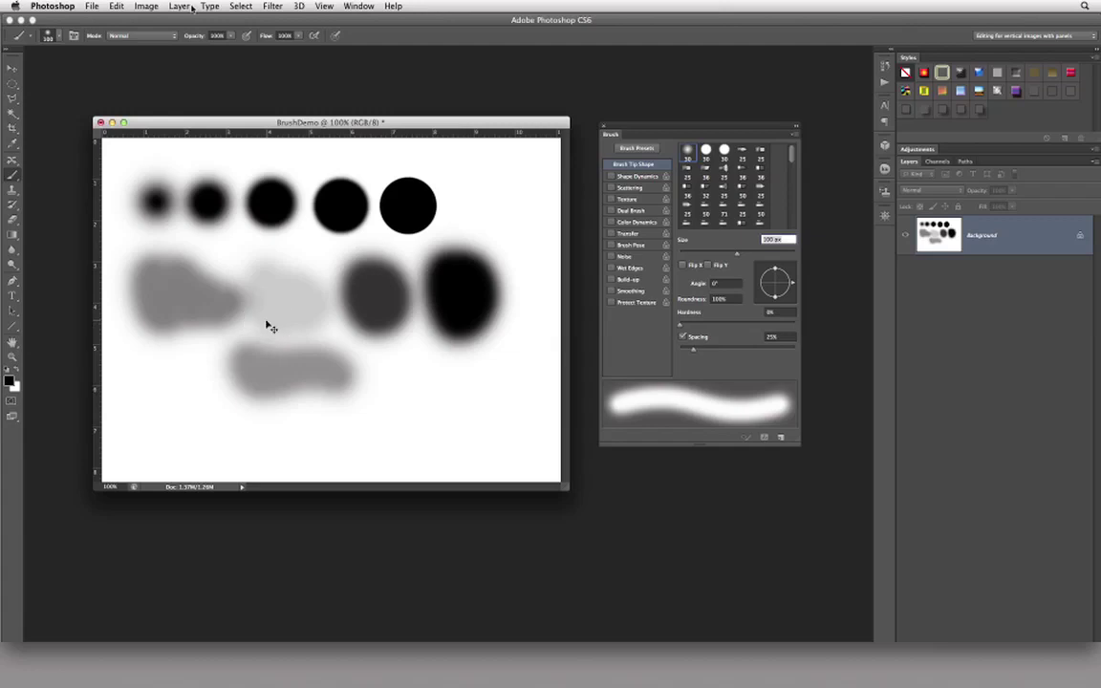
# Step: Clear the canvas, paint four soft horizontal bars at differing flow values, then restore 100% flow
pyautogui.press('super+BackSpace')
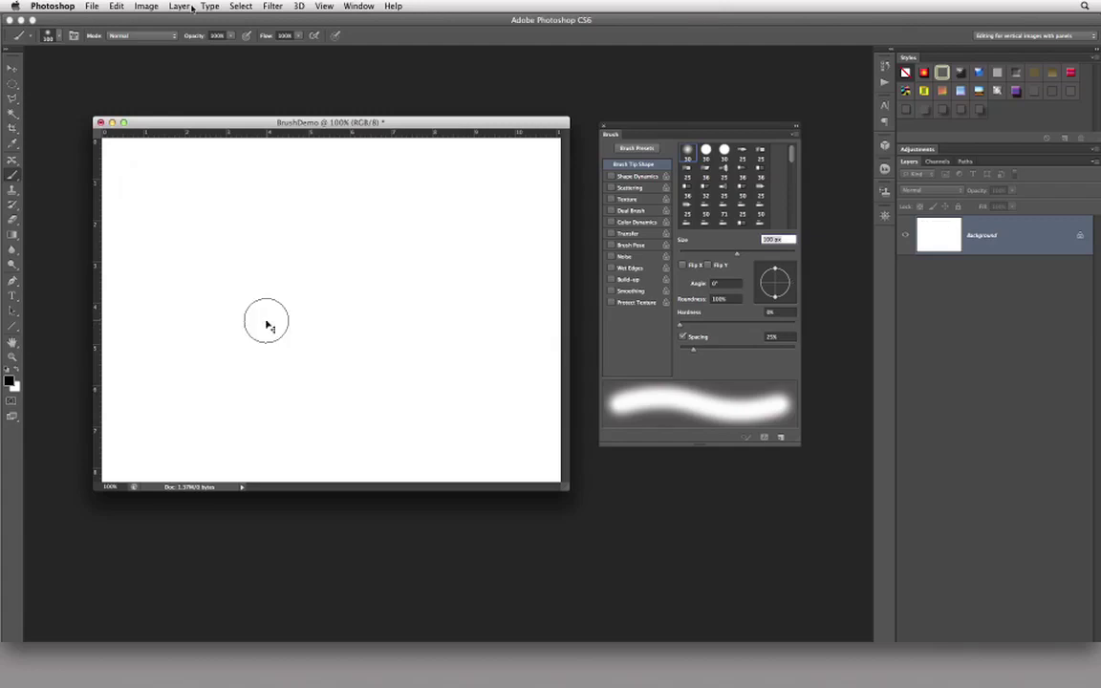
pyautogui.click(299, 36)
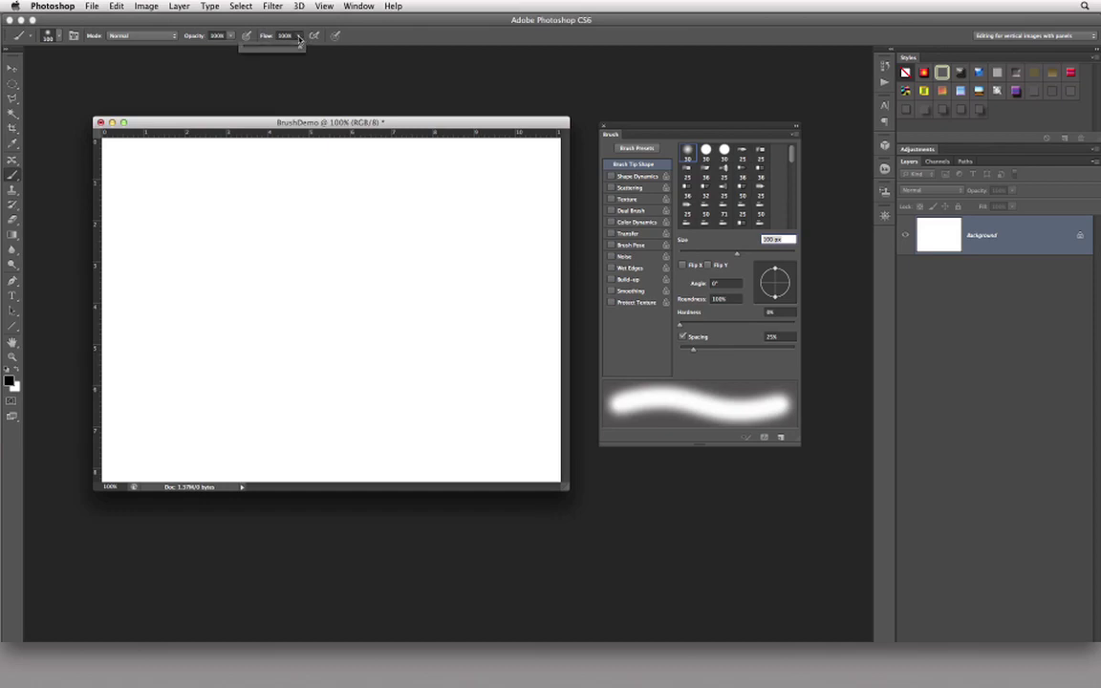
pyautogui.click(271, 25)
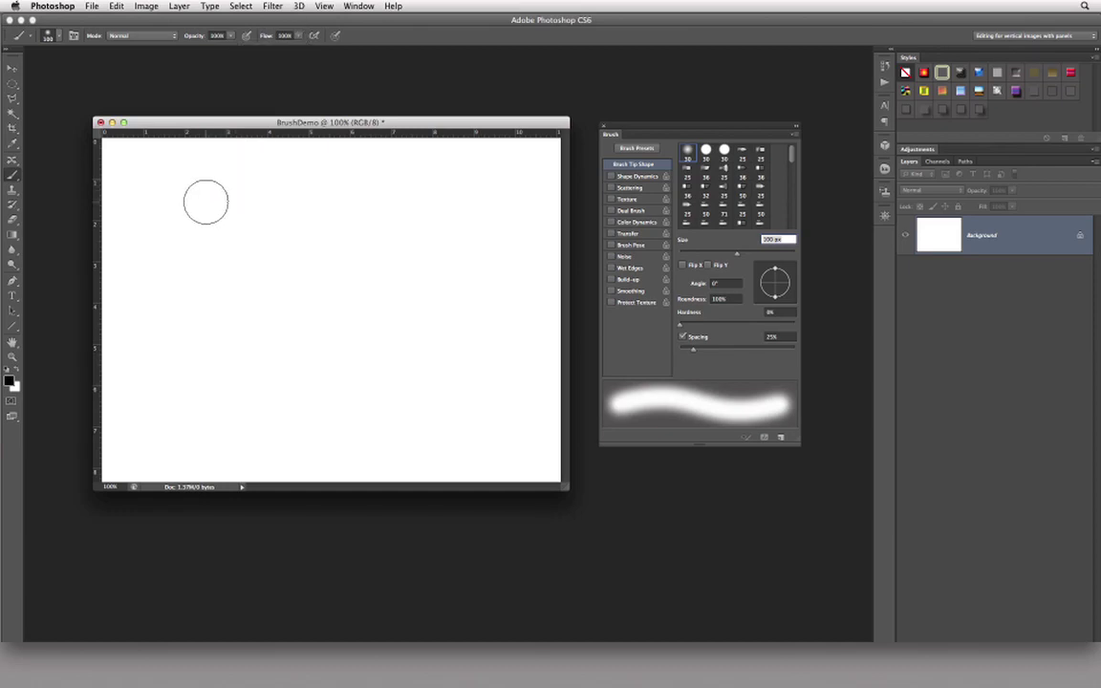
pyautogui.moveTo(202, 201); pyautogui.dragTo(345, 204)
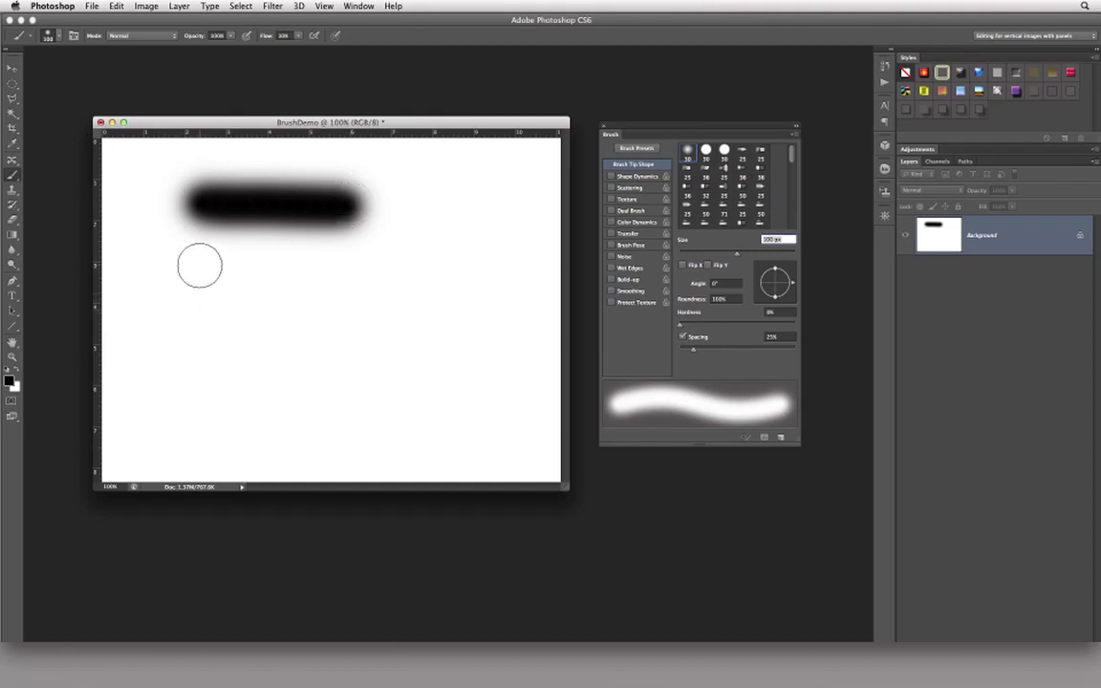
pyautogui.moveTo(204, 266); pyautogui.dragTo(354, 268)
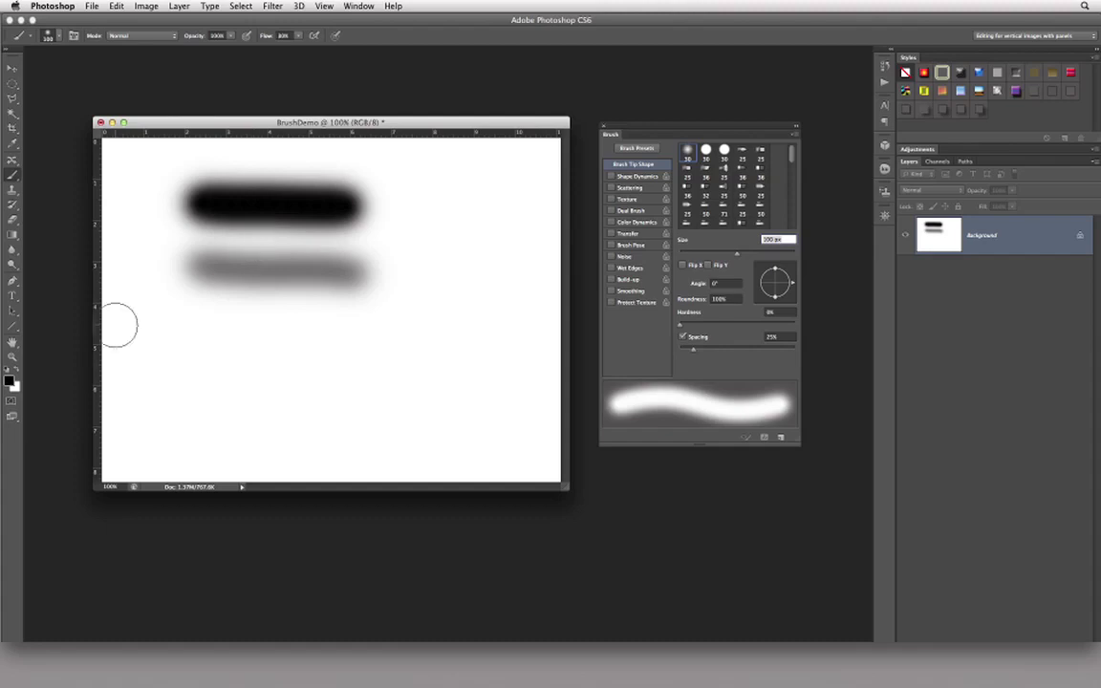
pyautogui.click(202, 328)
pyautogui.moveTo(202, 327)
pyautogui.mouseDown()
pyautogui.moveTo(344, 319)
pyautogui.moveTo(360, 303)
pyautogui.mouseUp()
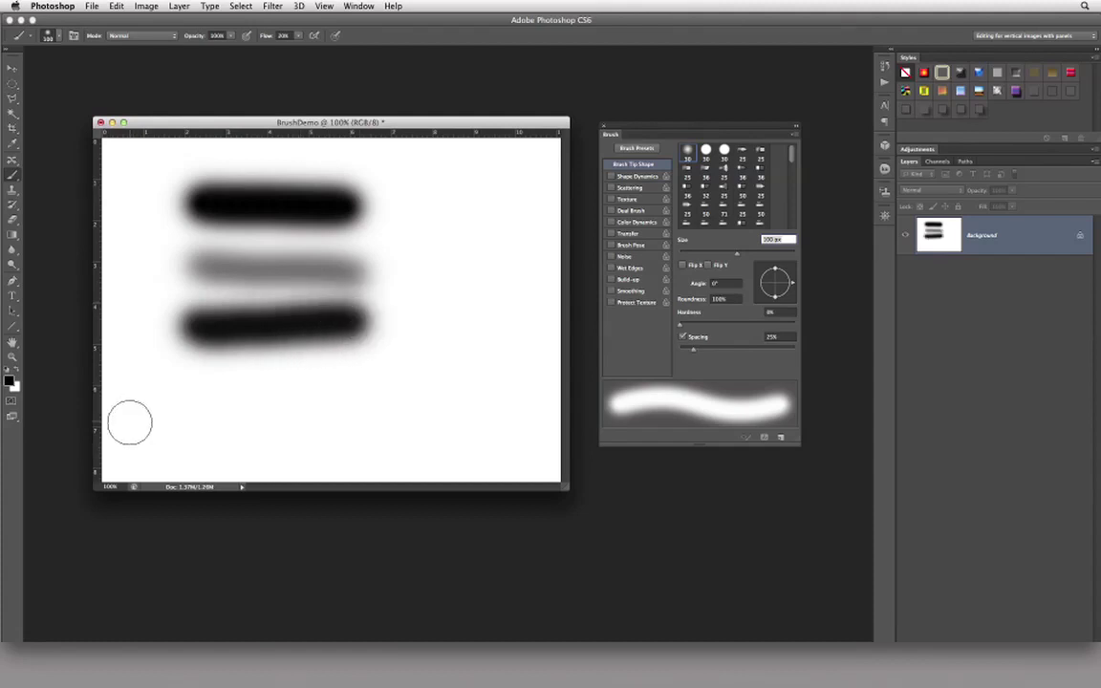
pyautogui.moveTo(199, 398); pyautogui.dragTo(366, 391)
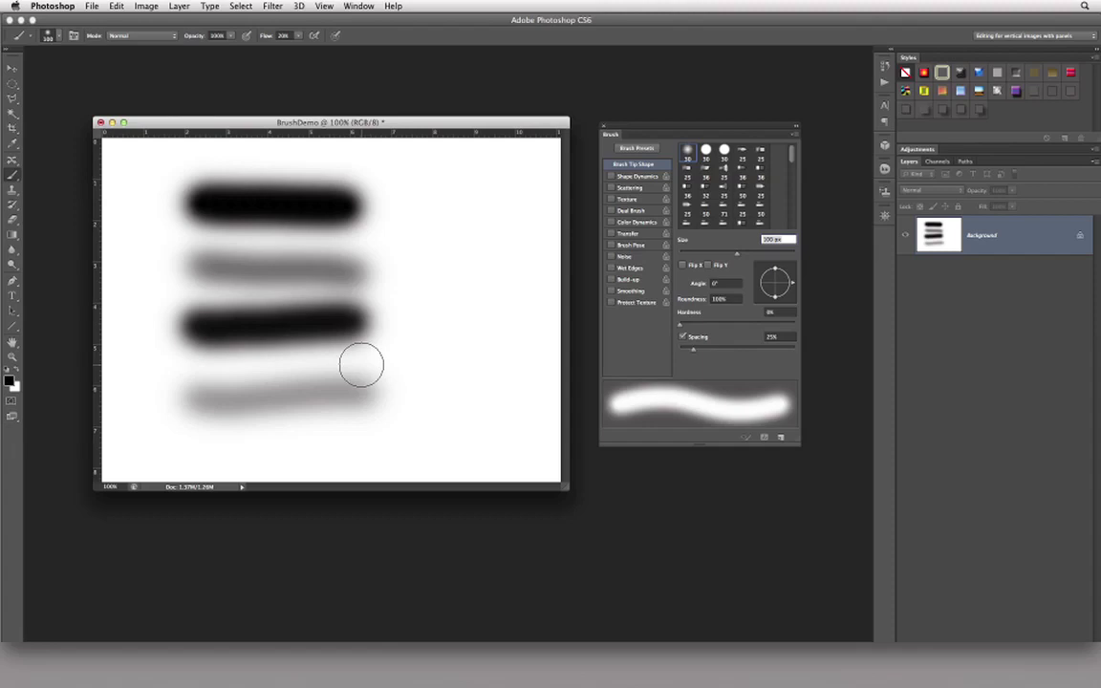
pyautogui.hotkey('shift', '0')
# Step: With airbrush build-up on, paint a column of three held dabs of varying size, then disable it
pyautogui.click(314, 36)
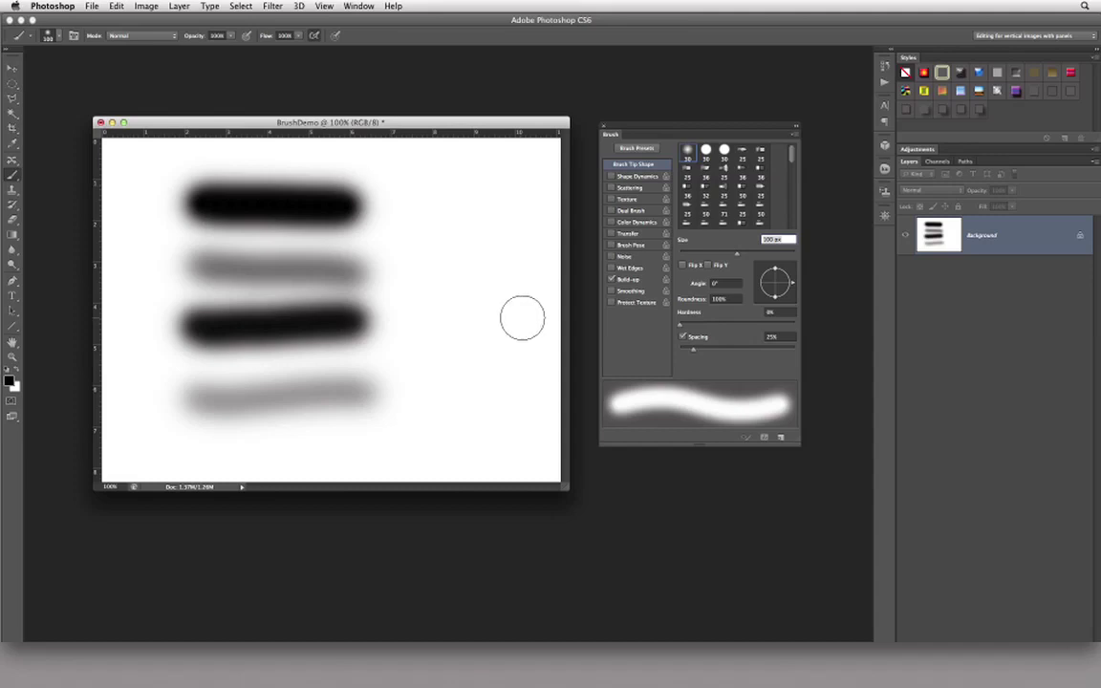
pyautogui.click(441, 205)
pyautogui.moveTo(442, 205); pyautogui.dragTo(438, 207)
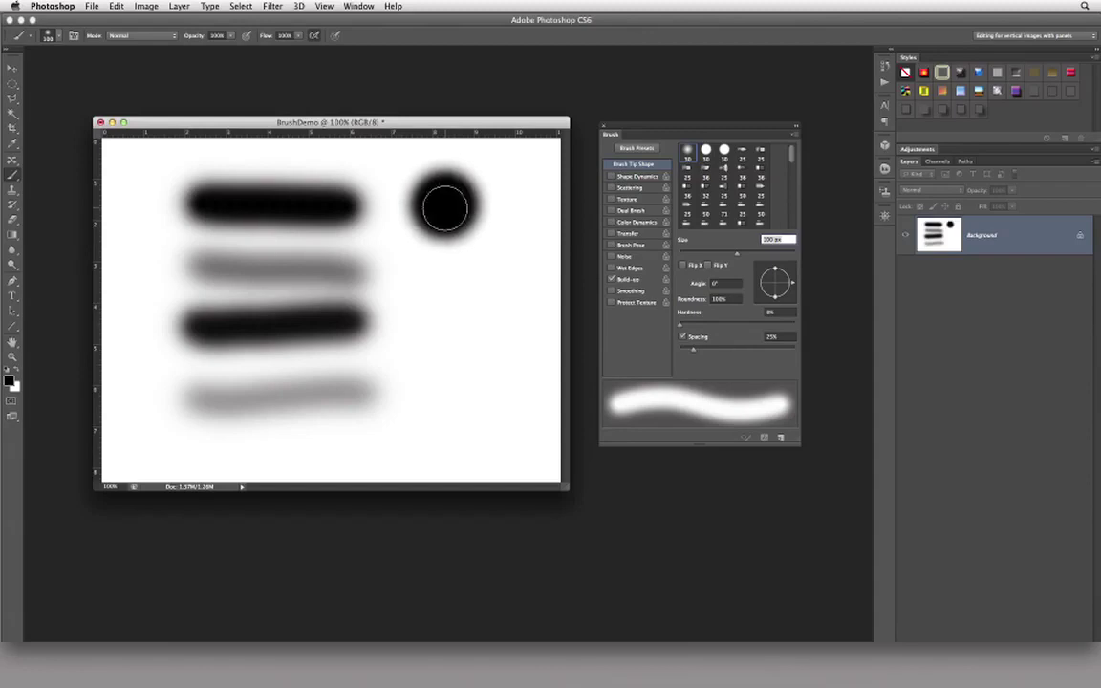
pyautogui.click(450, 275)
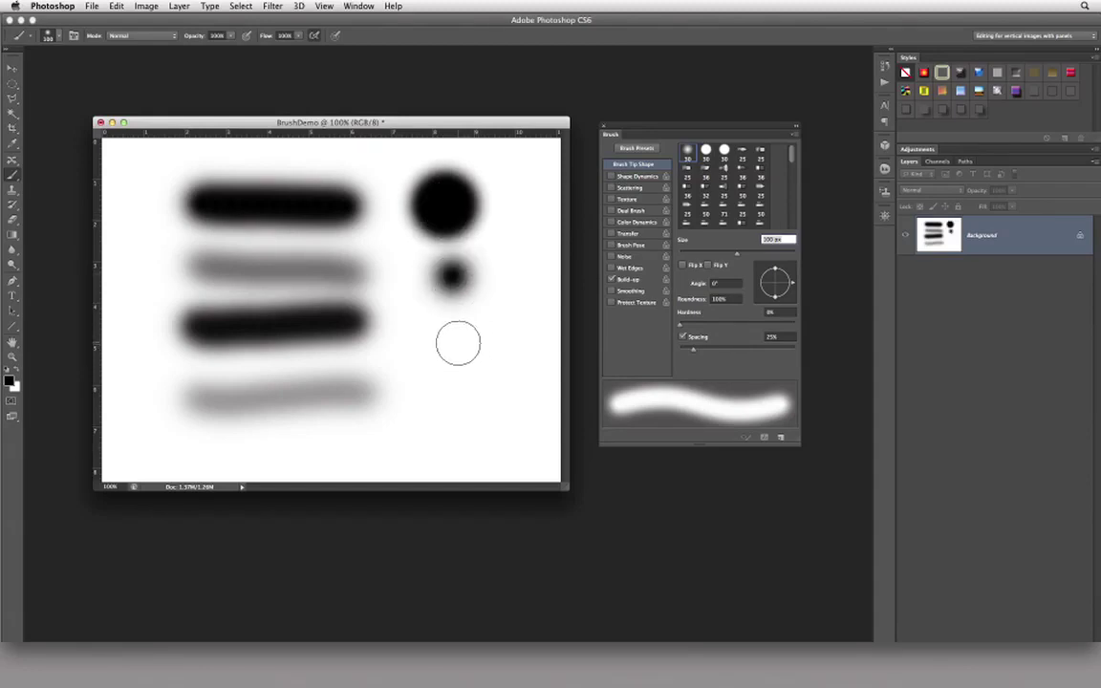
pyautogui.moveTo(455, 339); pyautogui.dragTo(457, 352)
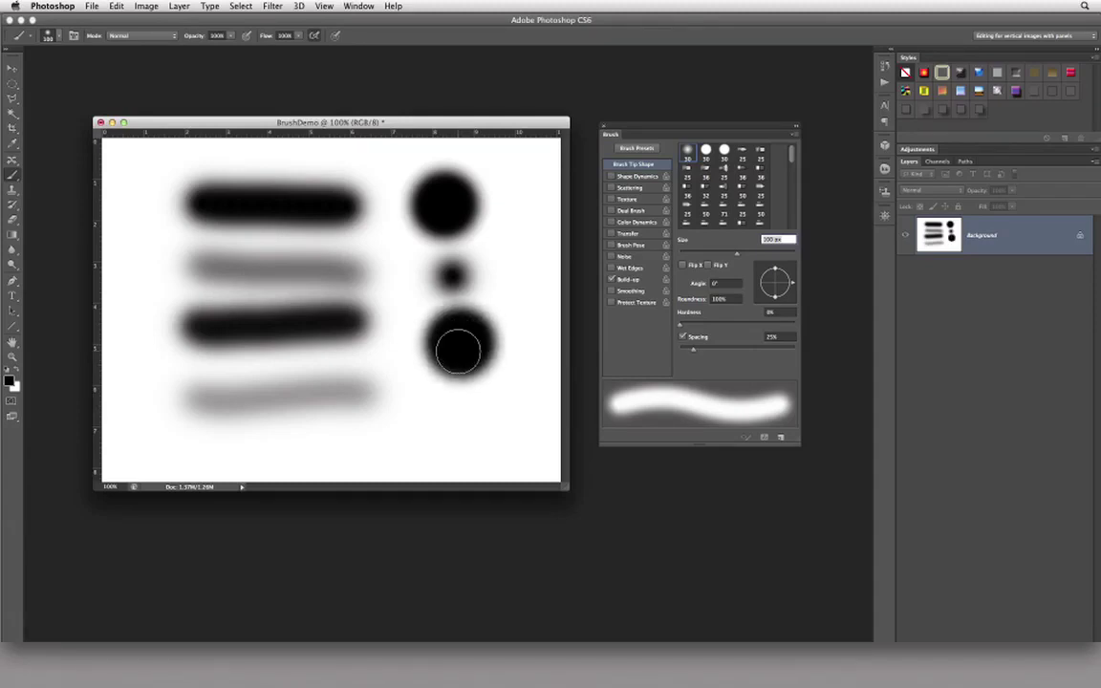
pyautogui.click(314, 35)
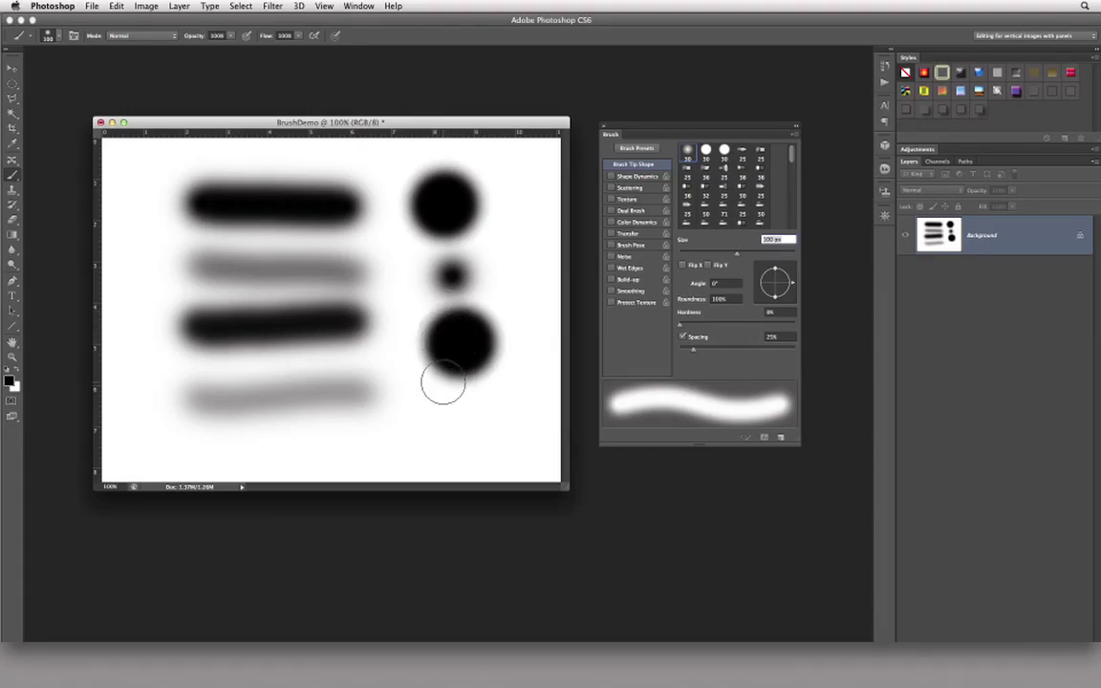
pyautogui.press('super+a')
pyautogui.press('BackSpace')
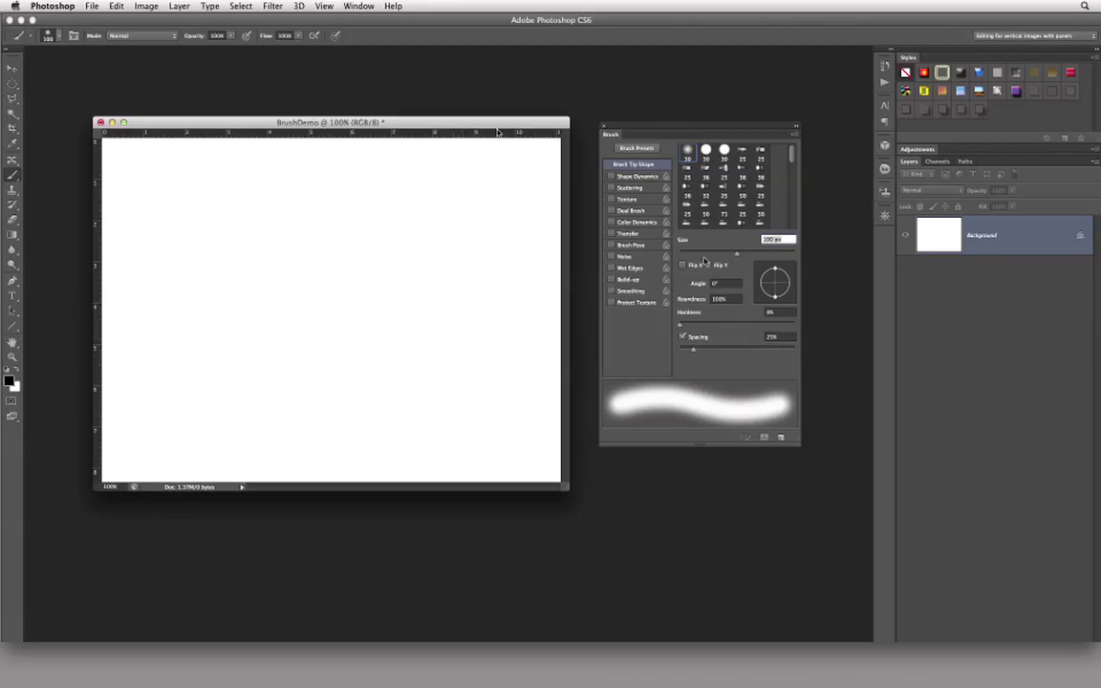
pyautogui.click(53, 36)
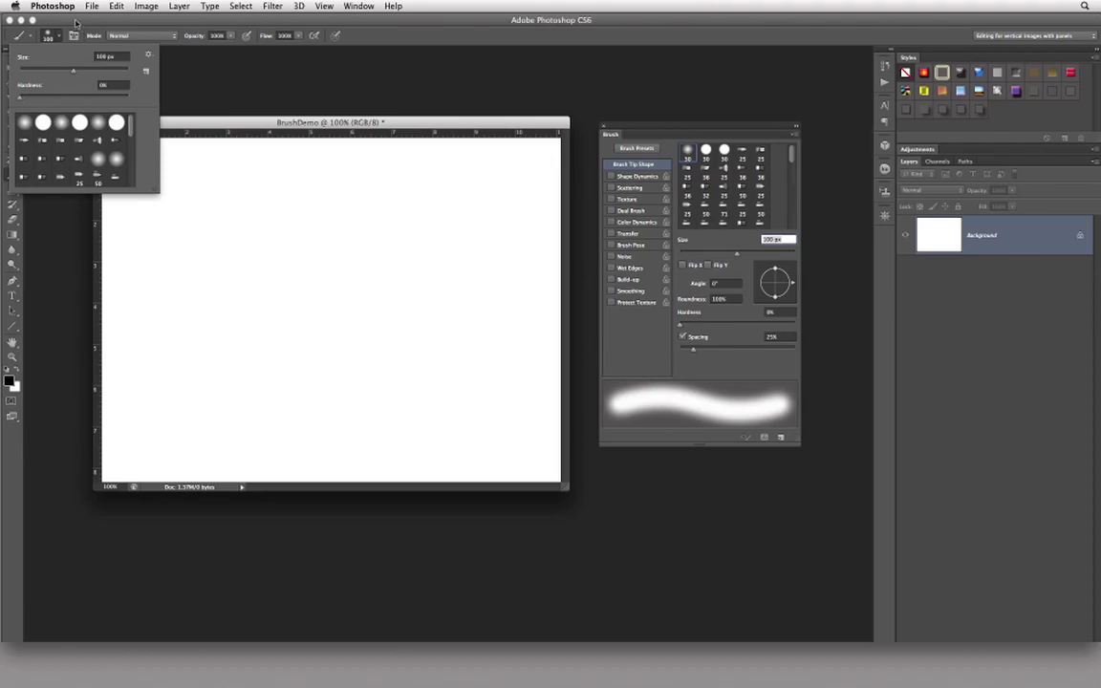
pyautogui.press('Return')
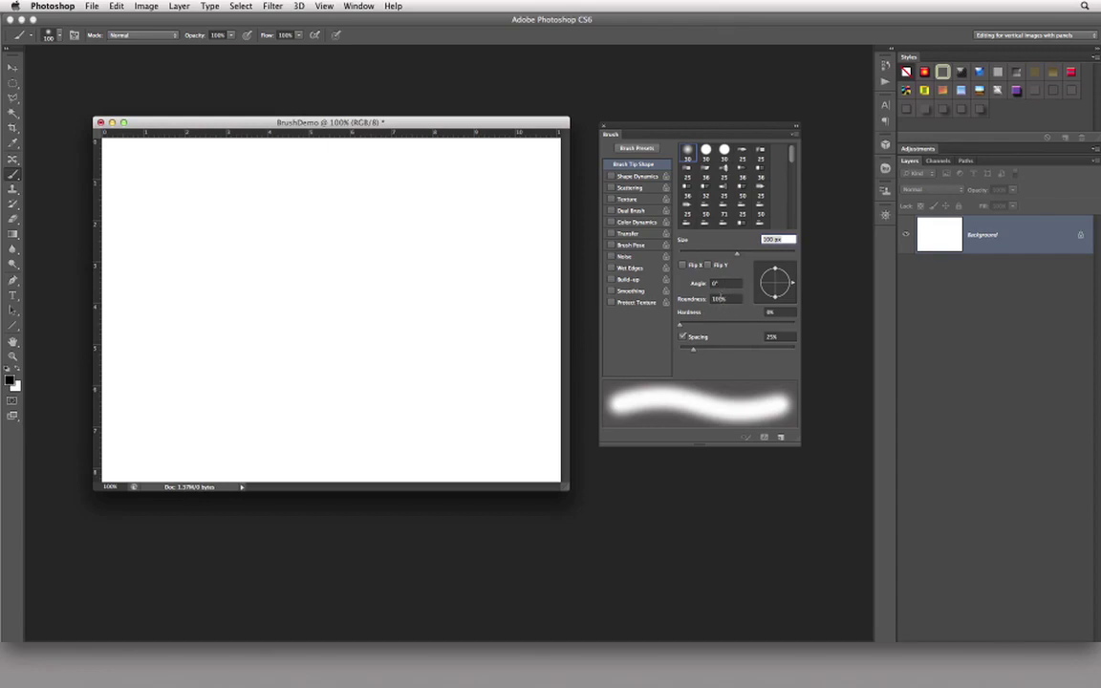
# Step: Set the brush tip roundness to 60% and angle to 45°
pyautogui.click(716, 299)
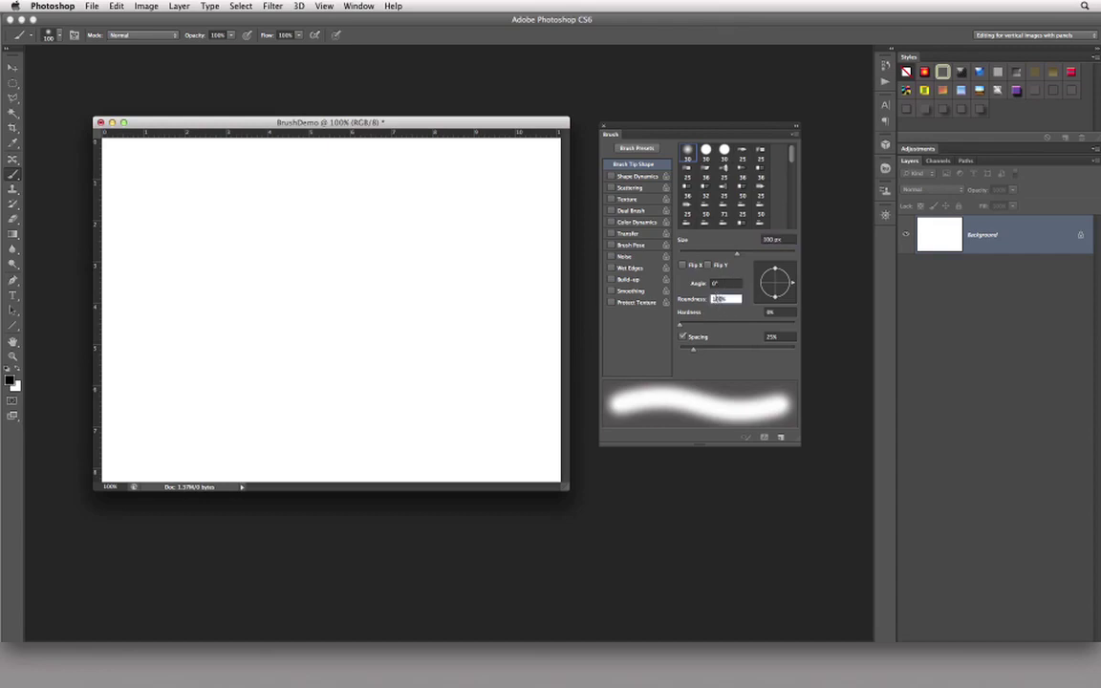
pyautogui.write('60')
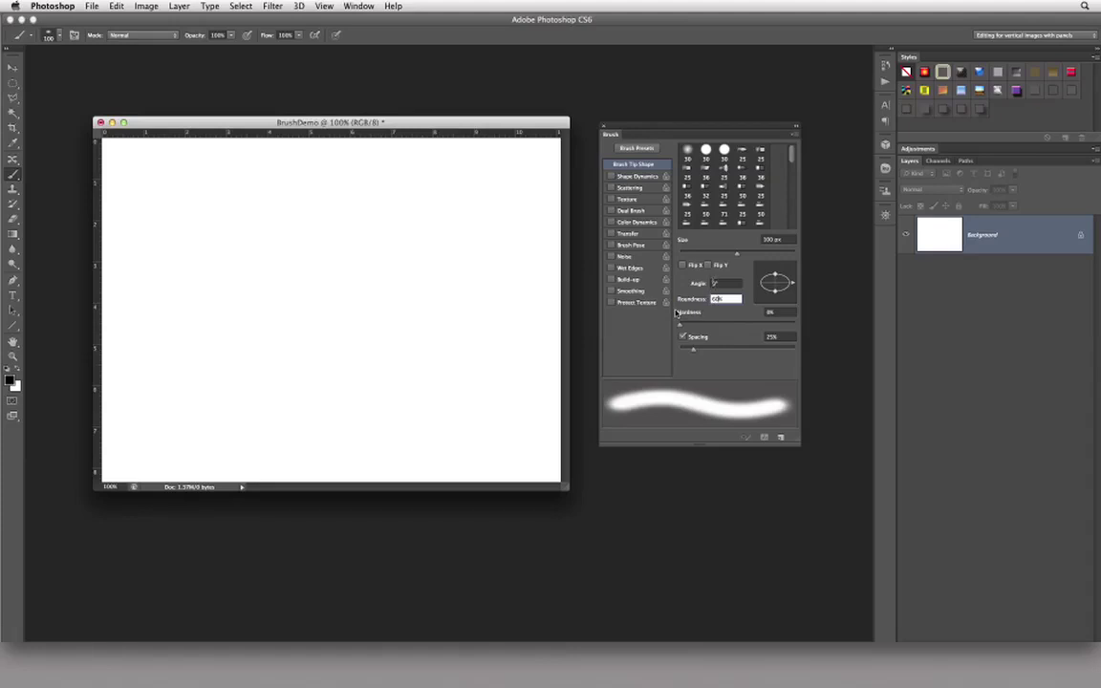
pyautogui.hotkey('shift', 'Tab')
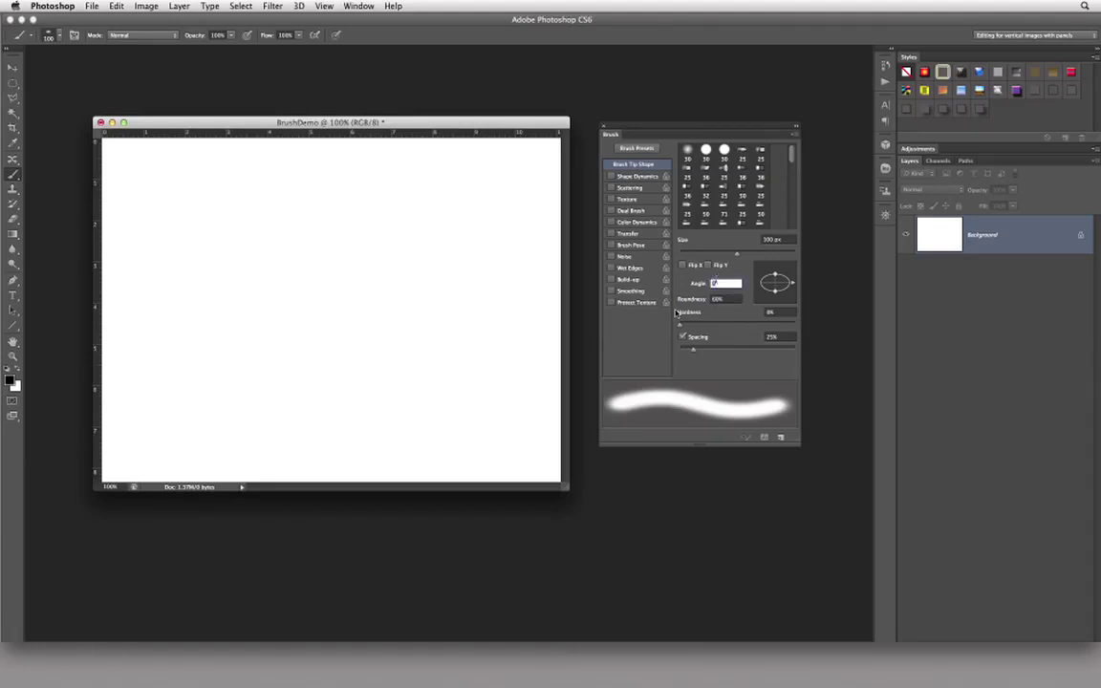
pyautogui.write('45')
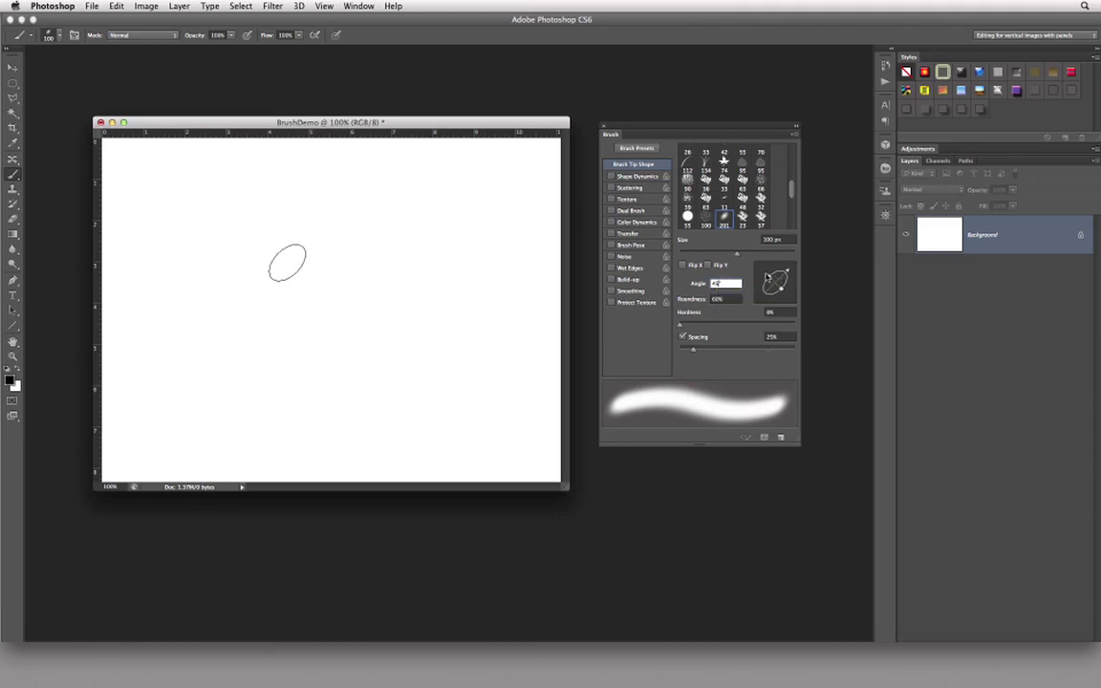
# Step: Paint five soft elliptical dabs in a cluster on the canvas
pyautogui.click(287, 264)
pyautogui.click(327, 266)
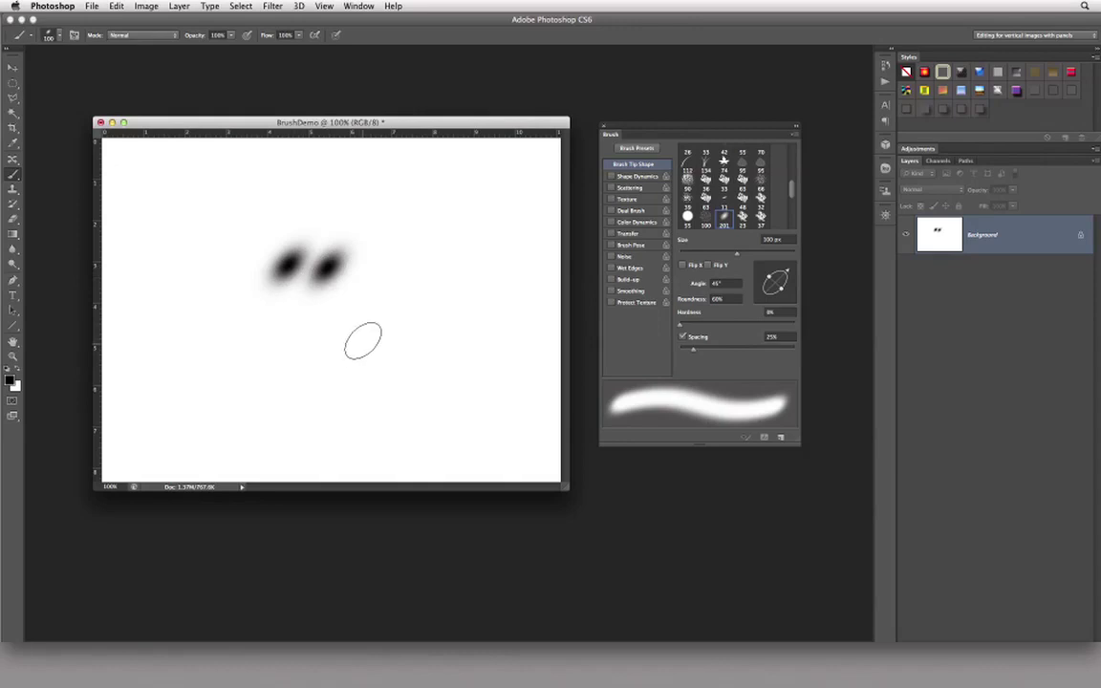
pyautogui.click(365, 272)
pyautogui.click(363, 225)
pyautogui.click(327, 222)
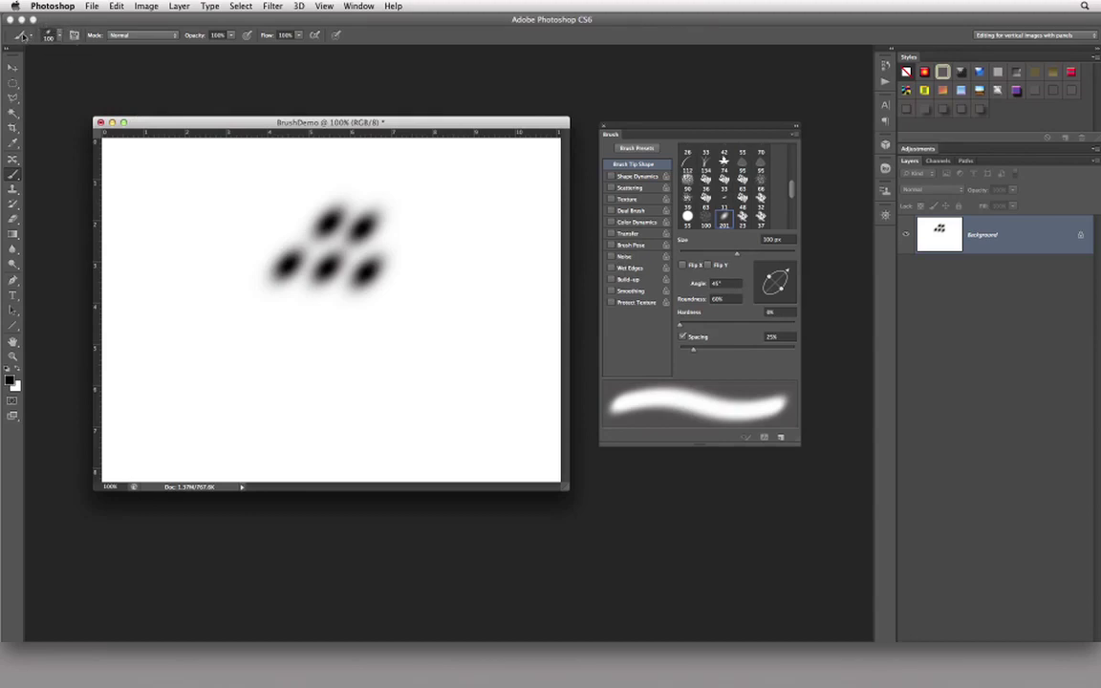
# Step: Save the brush as preset 'Soft Elliptical 100 - 45 degrees - 60% round' with size captured
pyautogui.click(59, 37)
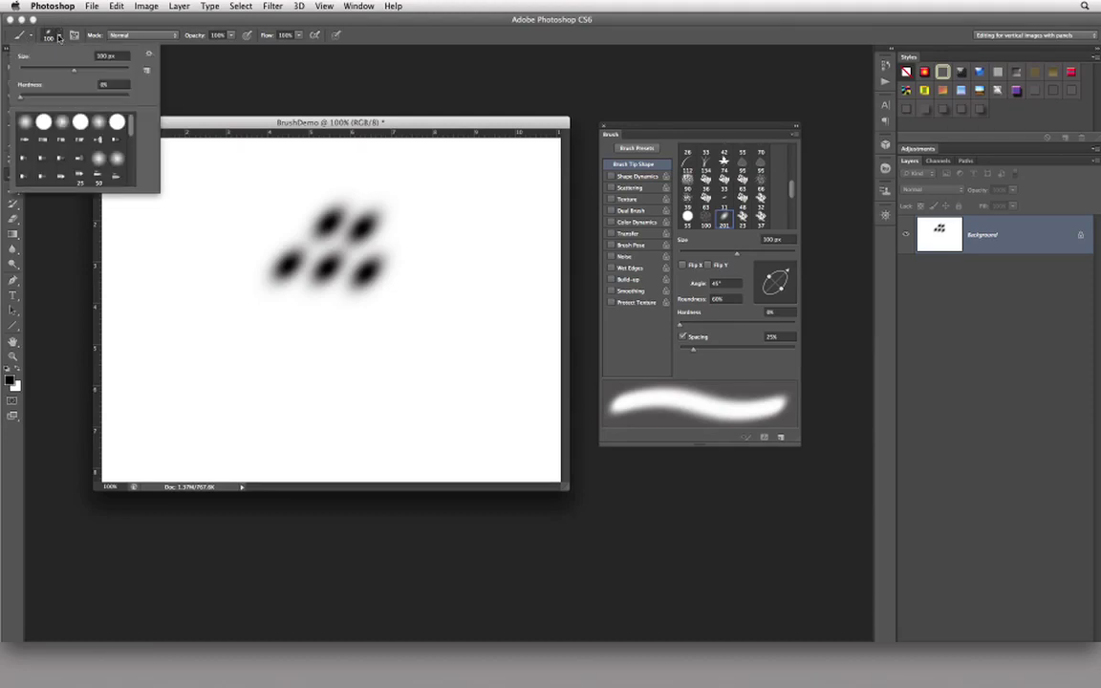
pyautogui.click(146, 71)
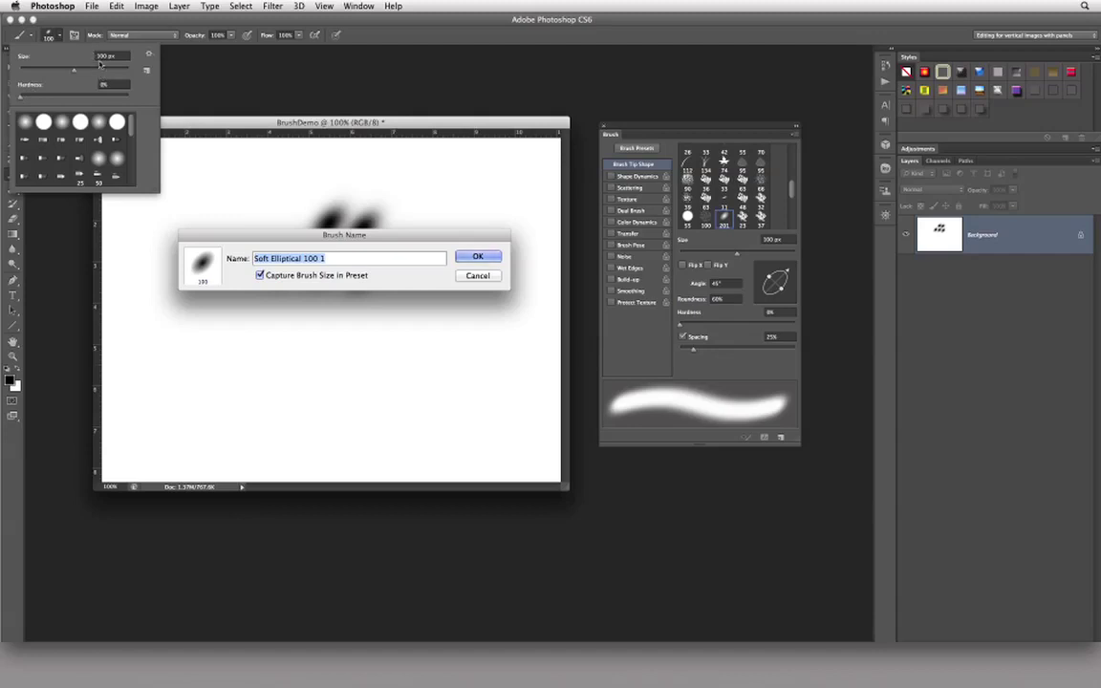
pyautogui.click(300, 258)
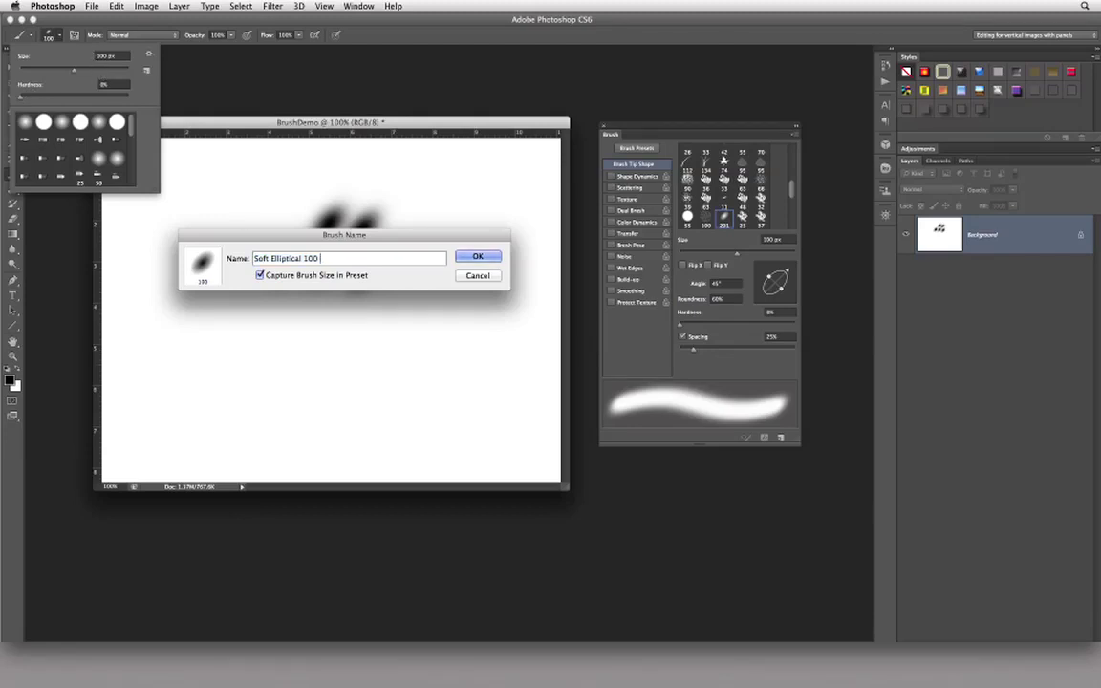
pyautogui.write('- 45 degrees - 60% round')
pyautogui.click(484, 258)
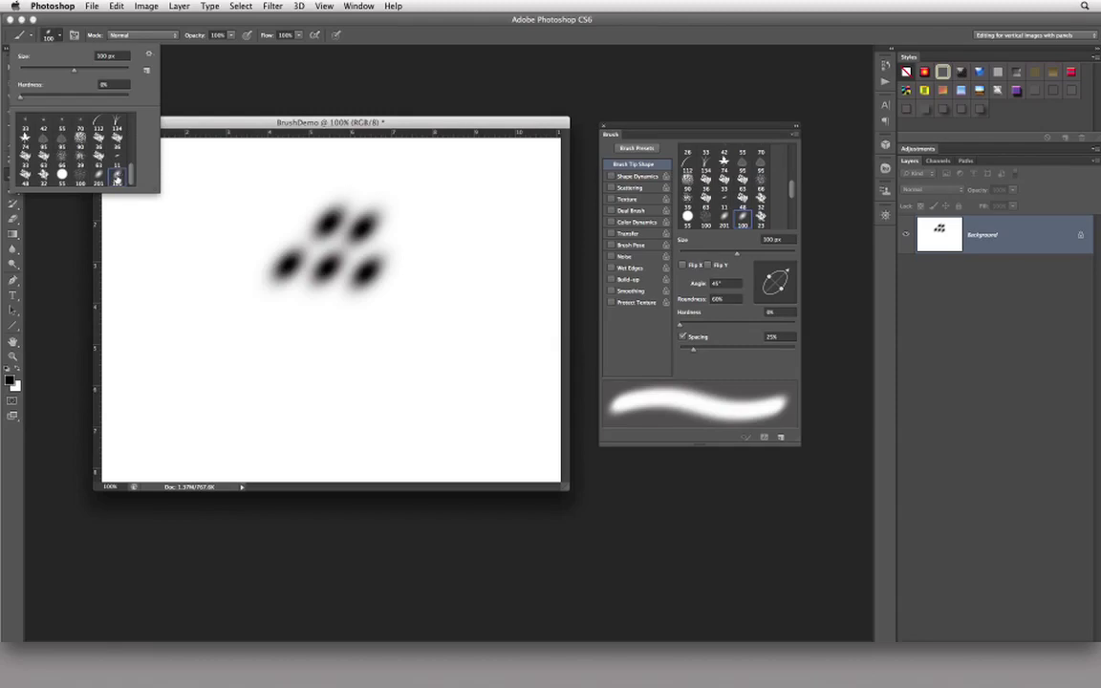
# Step: Start a second preset and rename it 'Soft Elliptical 100 no brush size in preset'
pyautogui.click(147, 71)
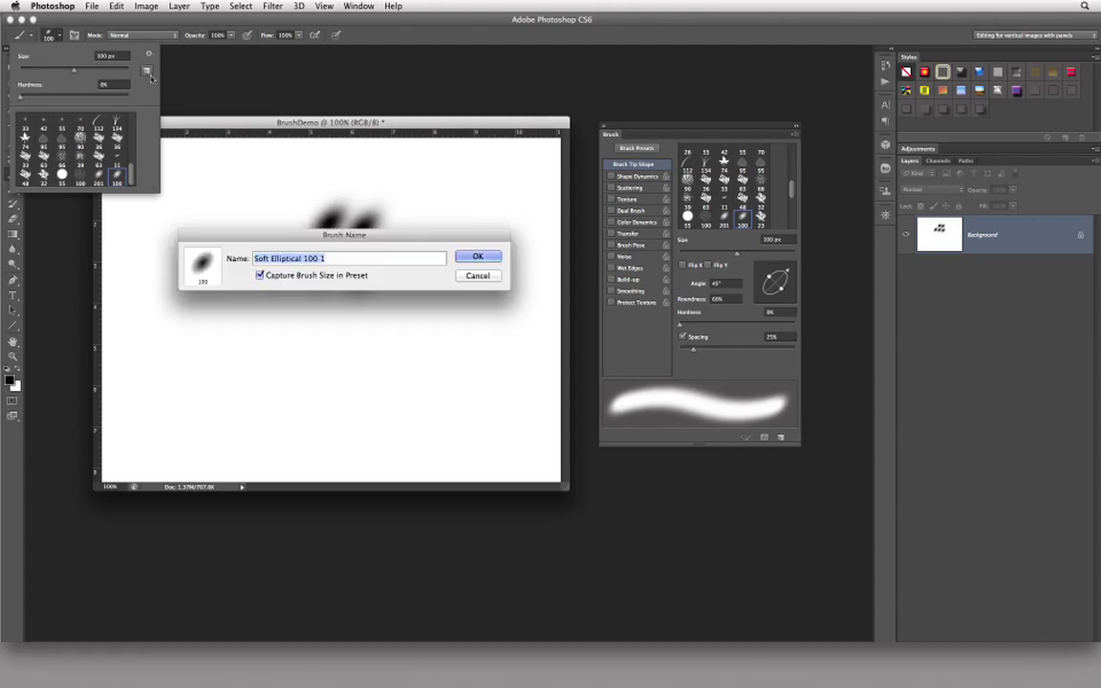
pyautogui.click(328, 258)
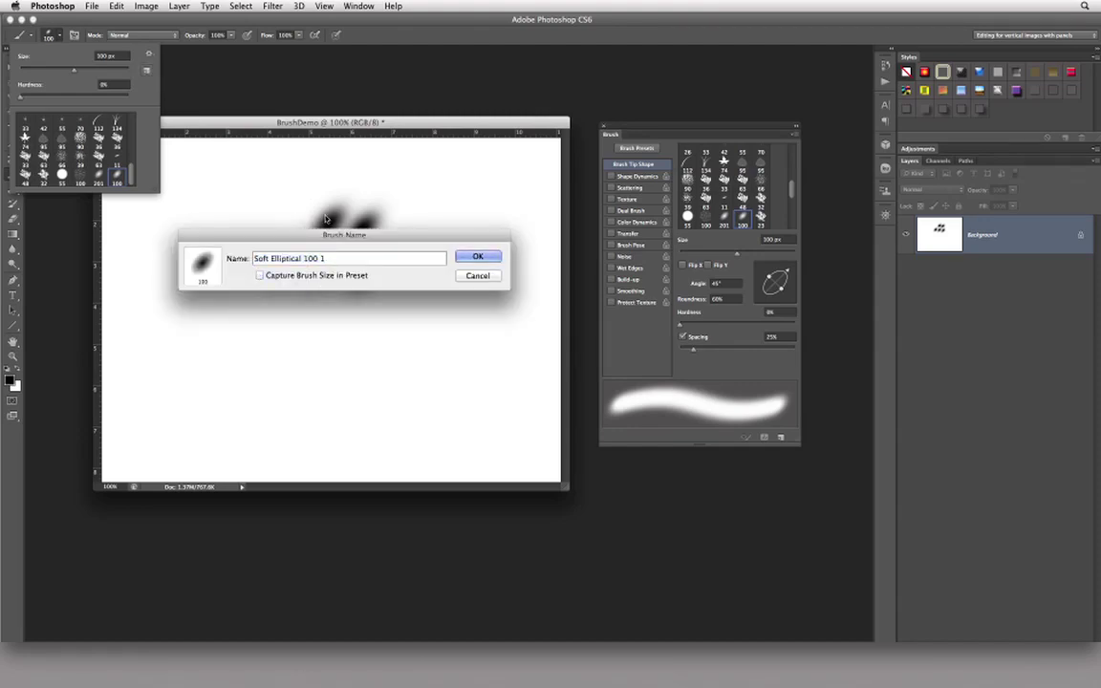
pyautogui.press('BackSpace')
pyautogui.press('BackSpace')
pyautogui.write('no brush size in preset')
# Step: Save the size-free elliptical preset, shrink the brush to 33 px, and browse other presets
pyautogui.press('Return')
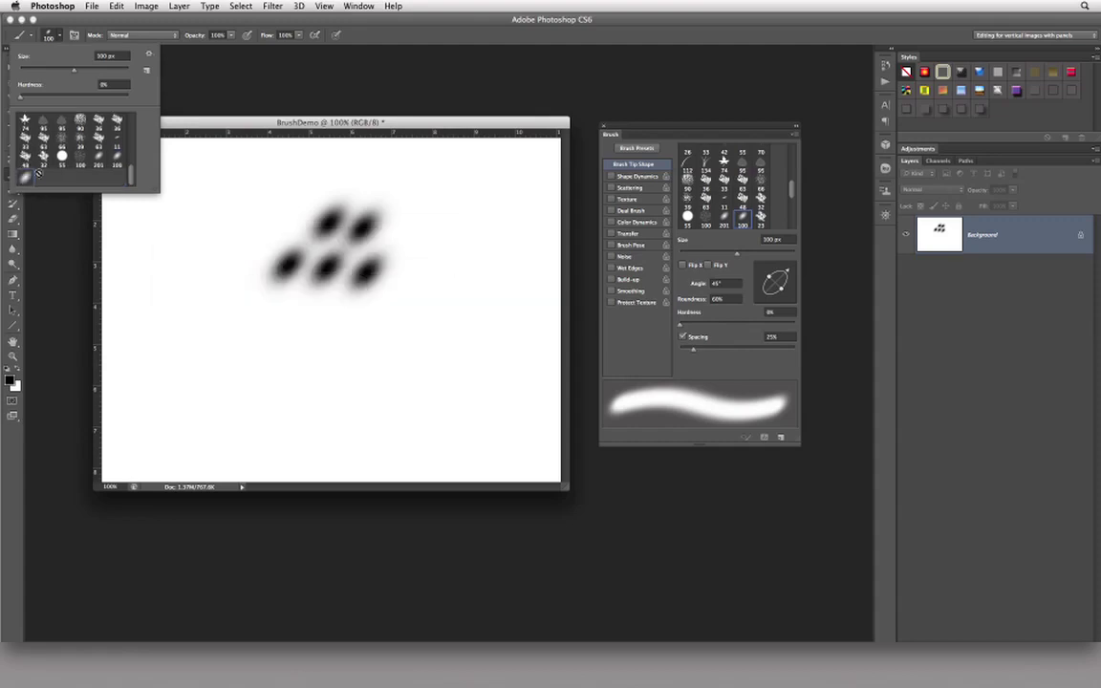
pyautogui.moveTo(72, 72); pyautogui.dragTo(44, 70)
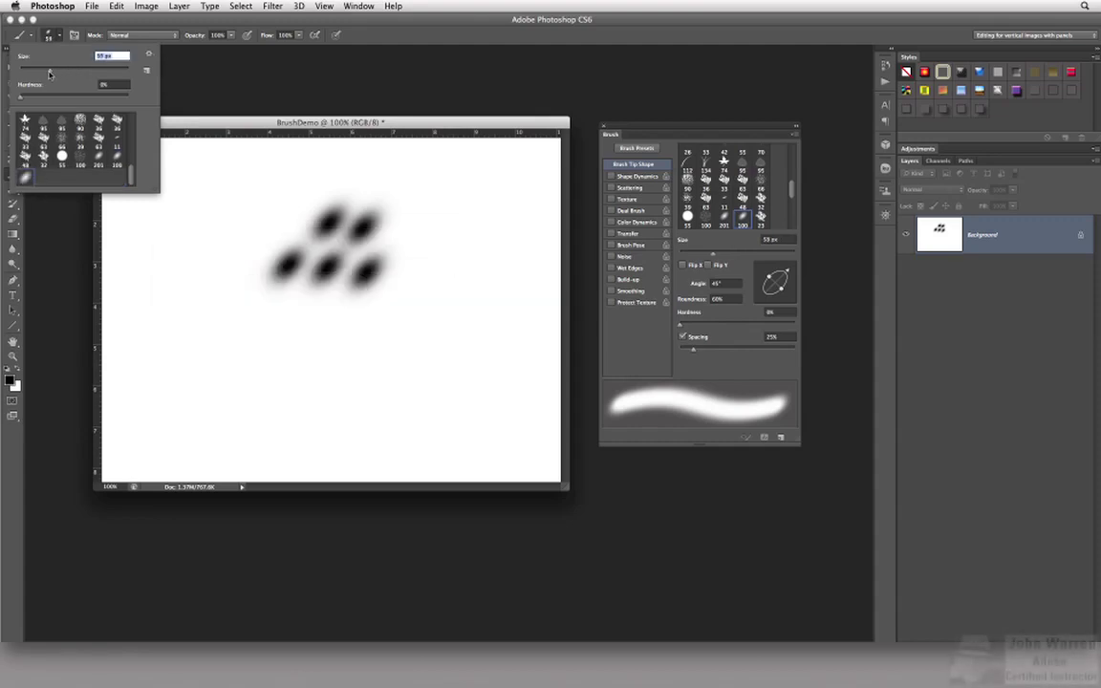
pyautogui.click(79, 119)
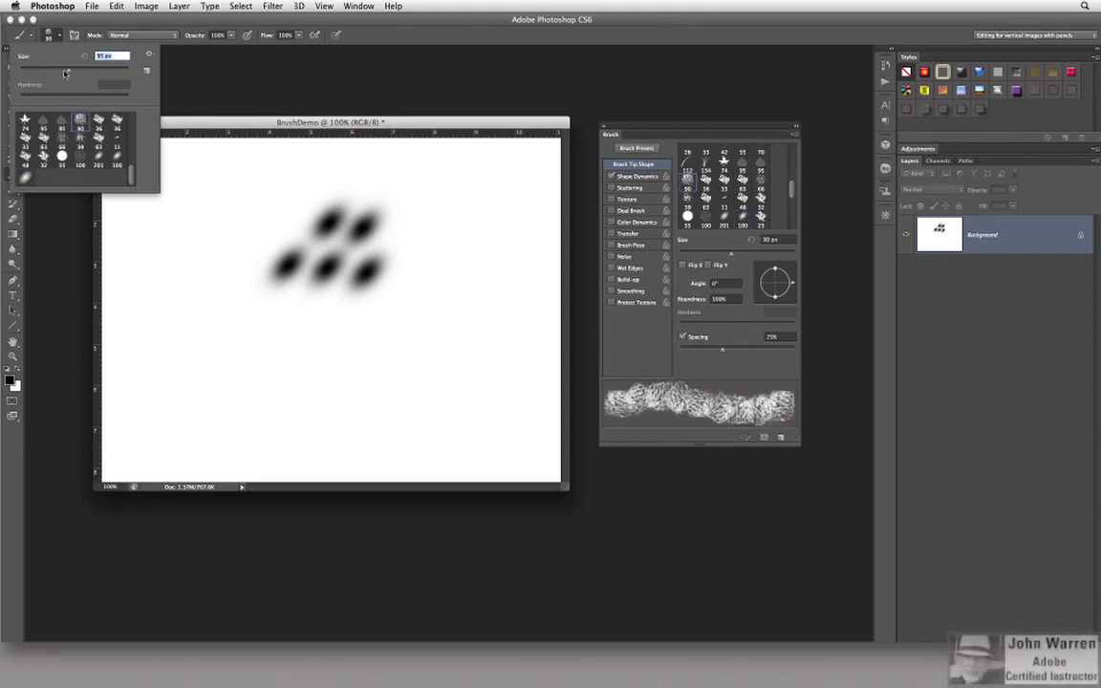
pyautogui.click(98, 119)
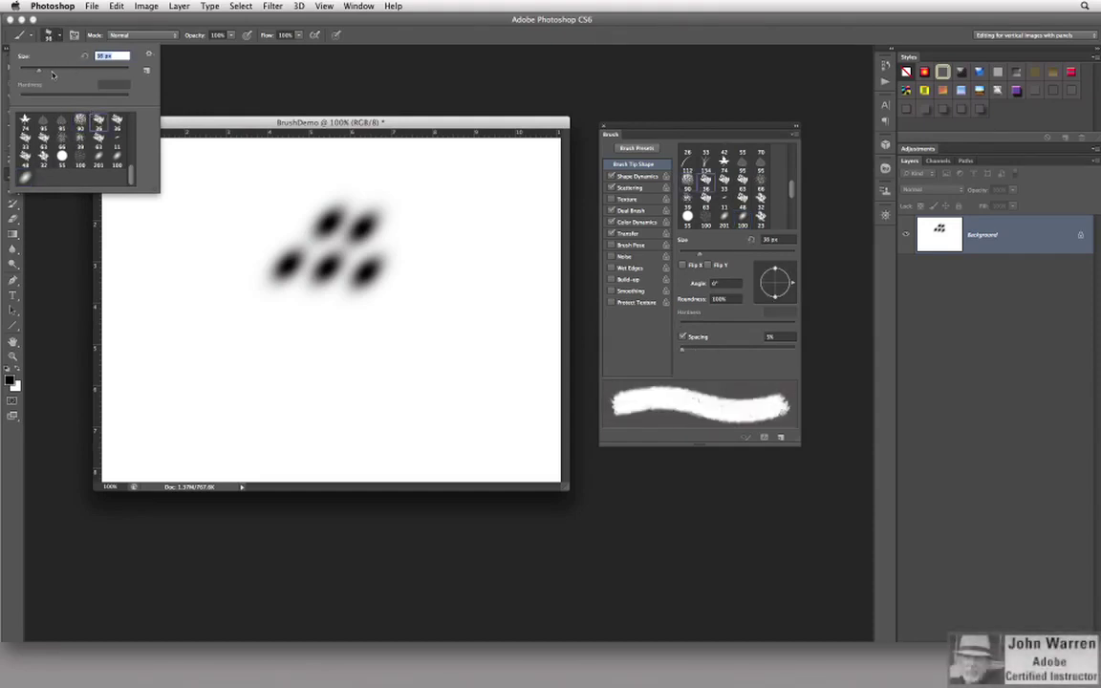
# Step: Select the saved size-free elliptical preset at about 25 px and paint a black squiggle below the dabs
pyautogui.click(47, 167)
pyautogui.click(25, 177)
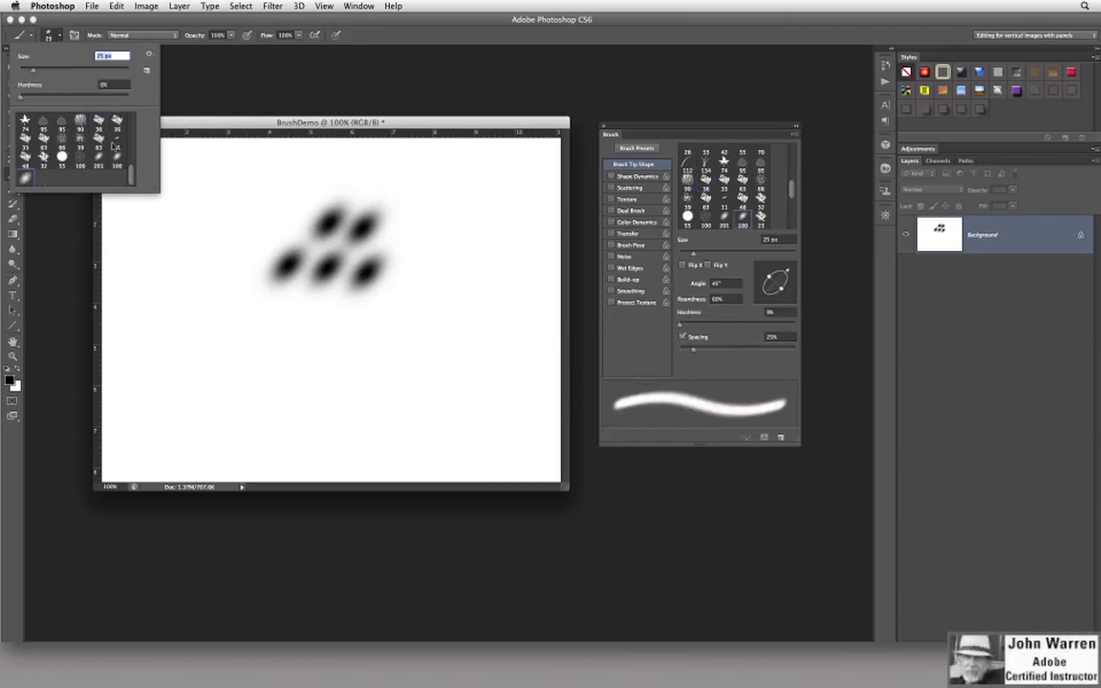
pyautogui.press('Up')
pyautogui.press('Up')
pyautogui.press('Up')
pyautogui.moveTo(283, 367); pyautogui.dragTo(383, 354)
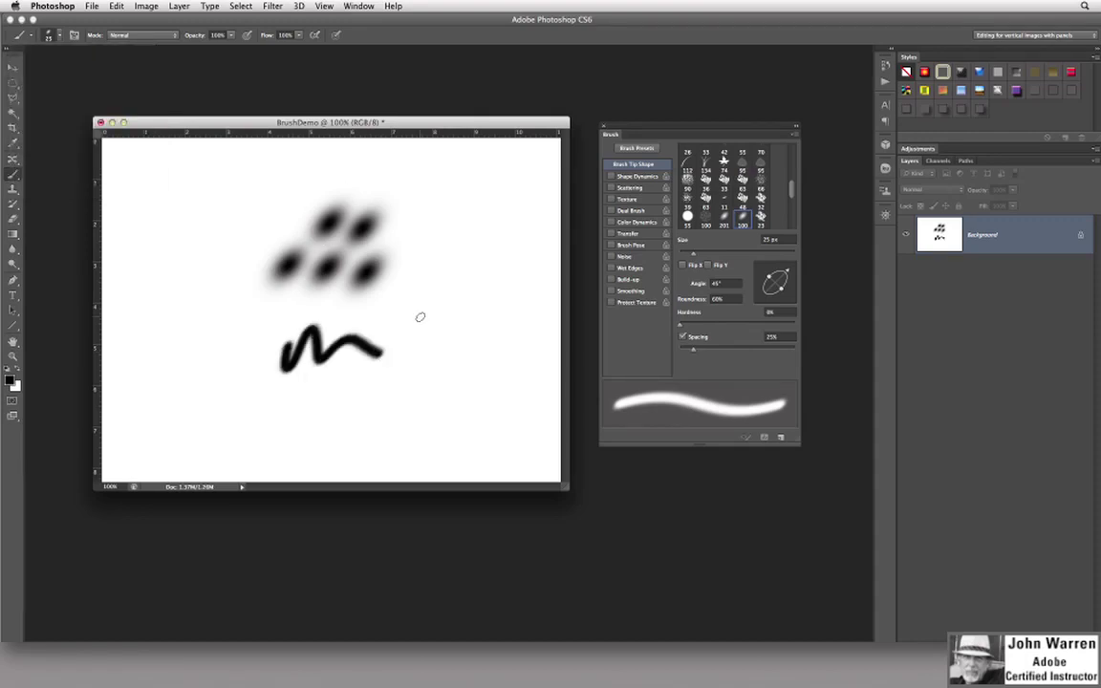